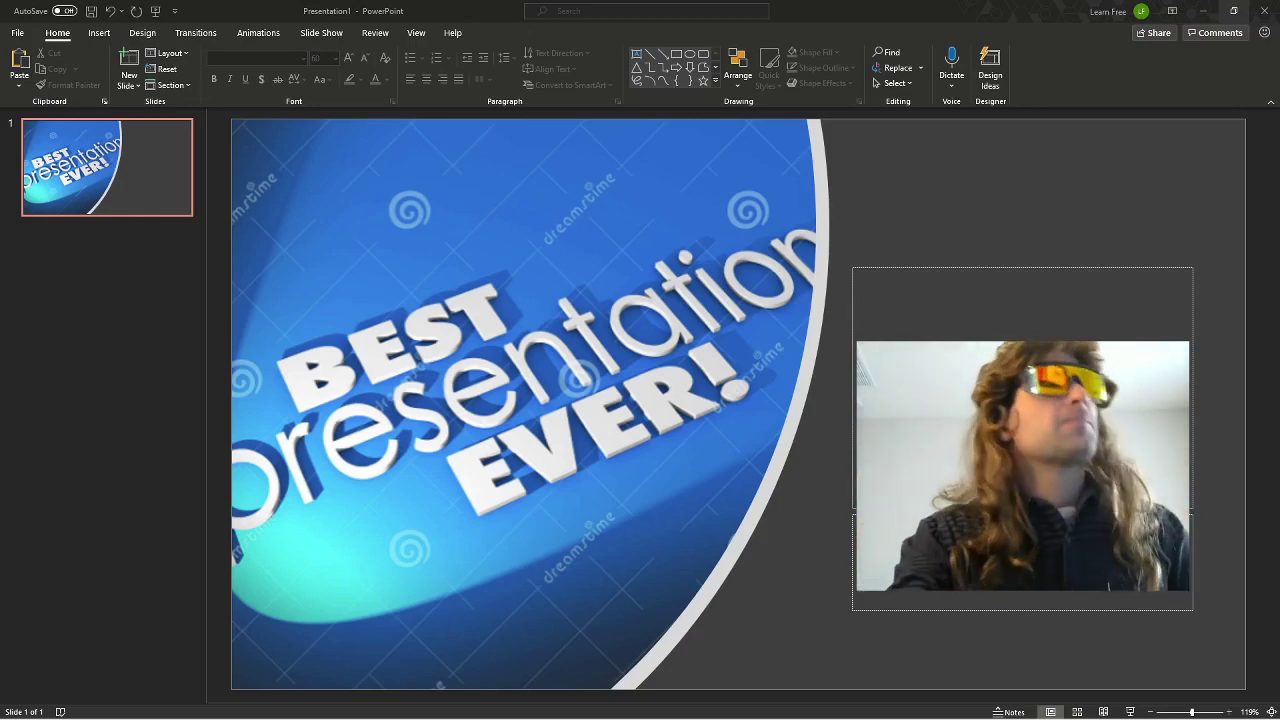
Step: Switch to YouTube in the browser and copy the share link of the "Macho Man Randy Savage - The Cream of the Crop" video
{"action": "left_click", "coordinate": [1006, 226]}
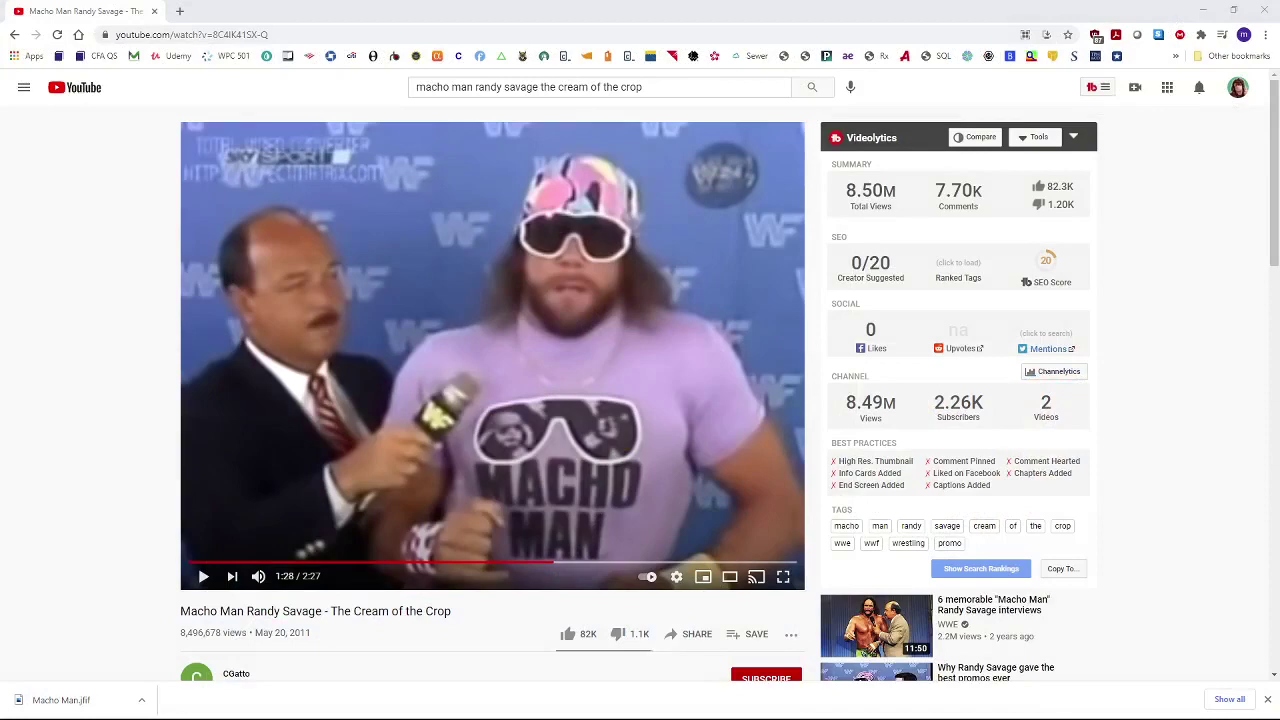
{"action": "left_click", "coordinate": [697, 632]}
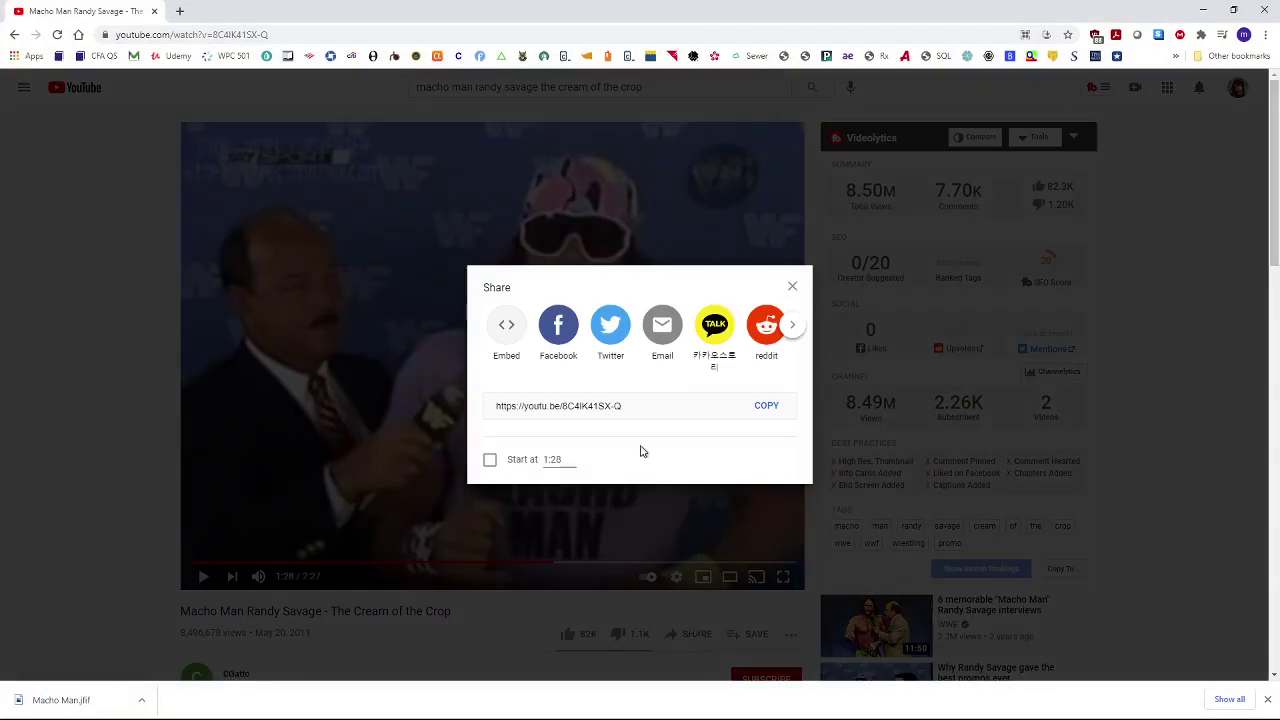
{"action": "left_click", "coordinate": [766, 405]}
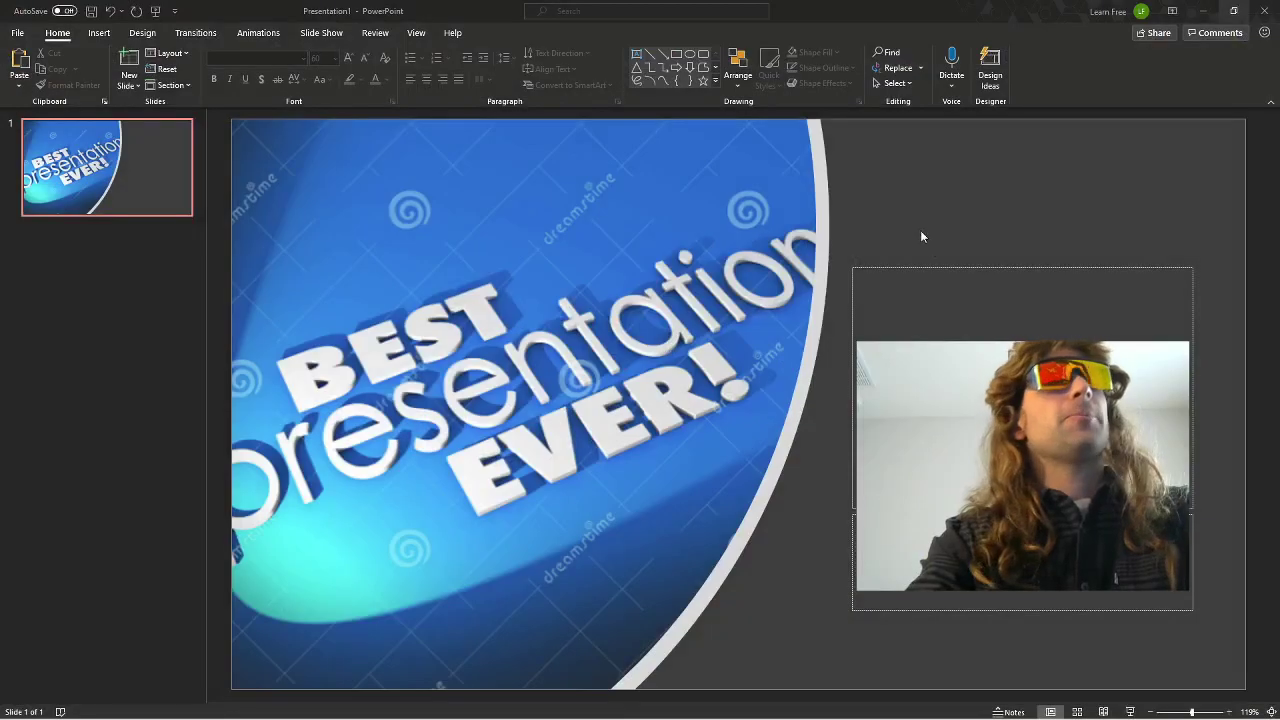
{"action": "left_click", "coordinate": [921, 236]}
{"action": "left_click", "coordinate": [99, 34]}
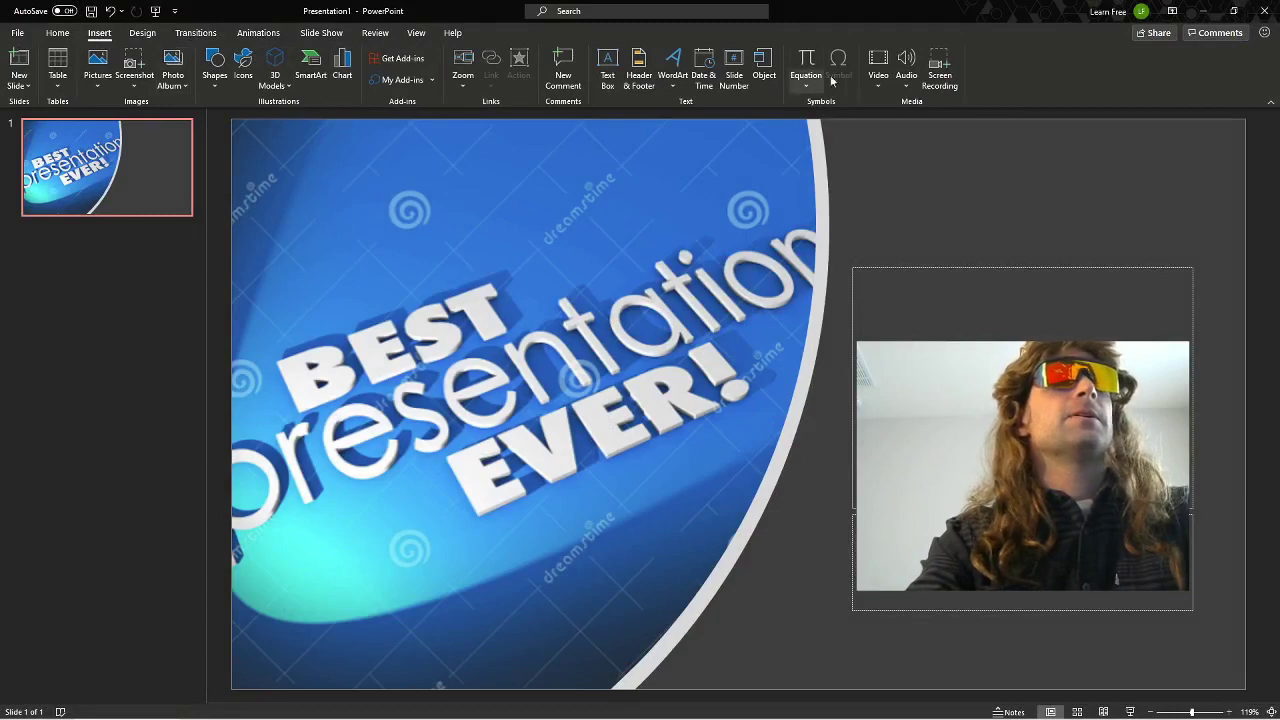
{"action": "left_click", "coordinate": [880, 80]}
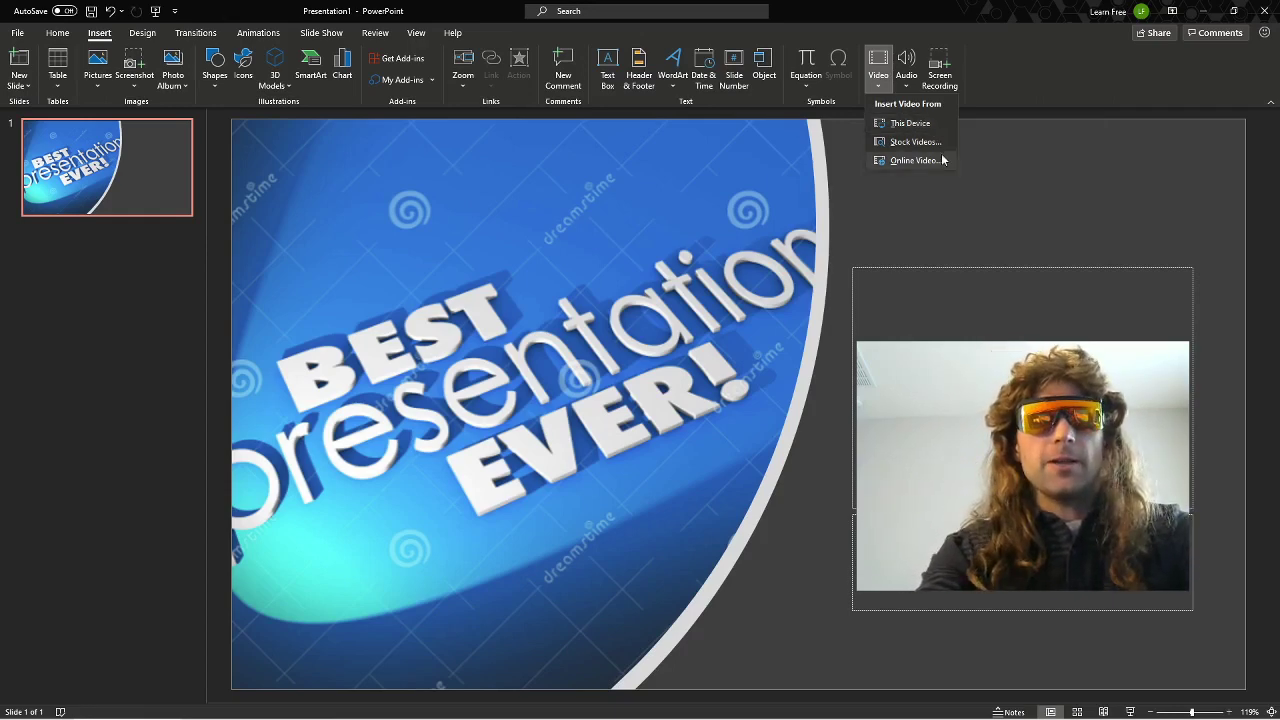
{"action": "left_click", "coordinate": [912, 160]}
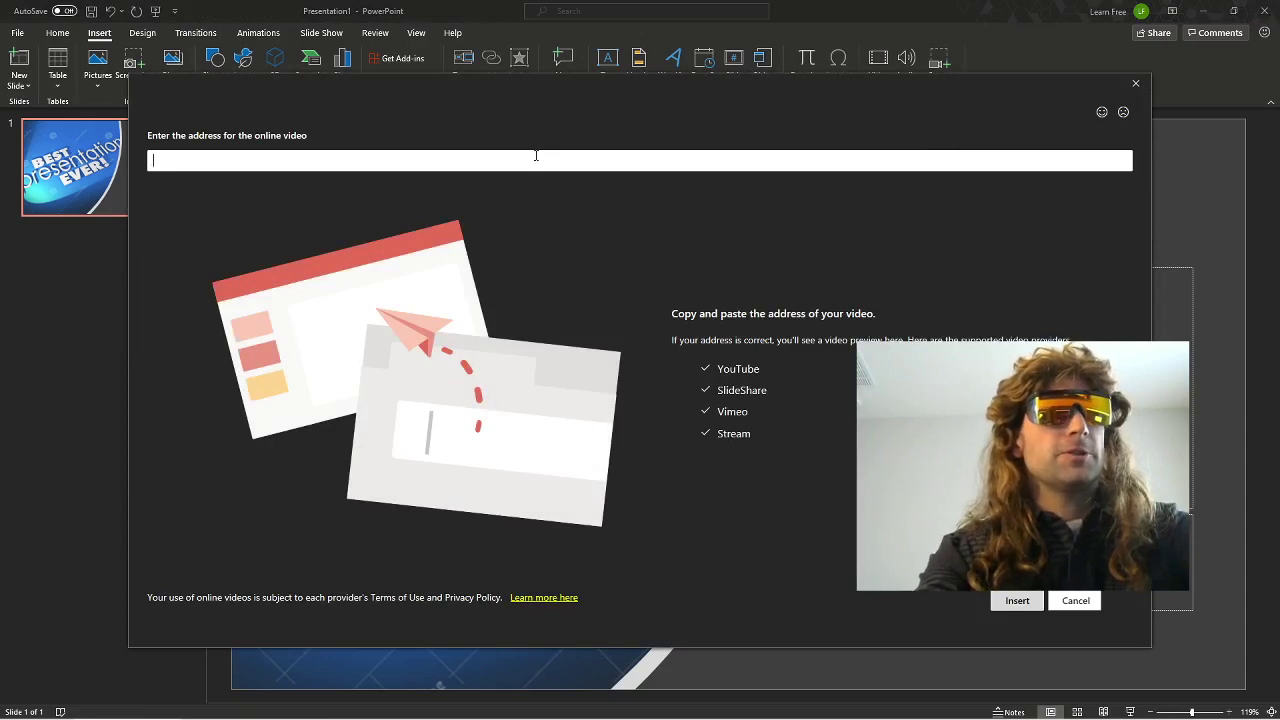
{"action": "right_click", "coordinate": [536, 156]}
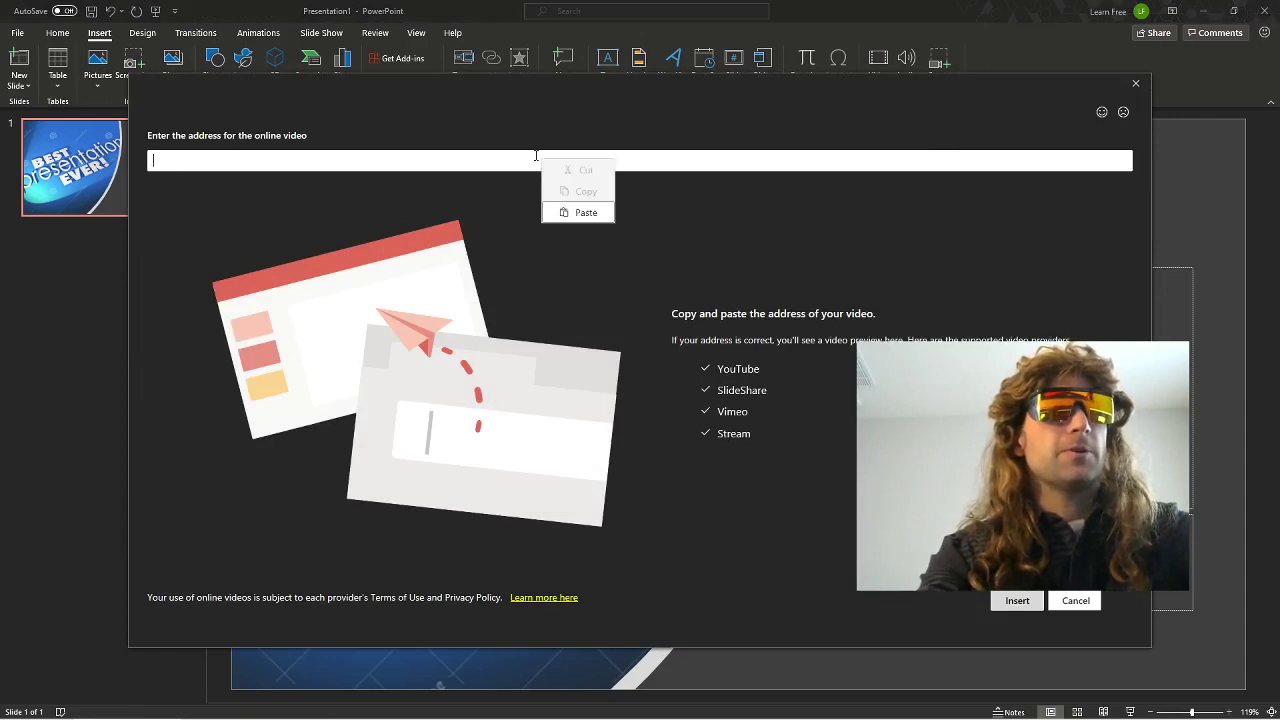
{"action": "left_click", "coordinate": [580, 211]}
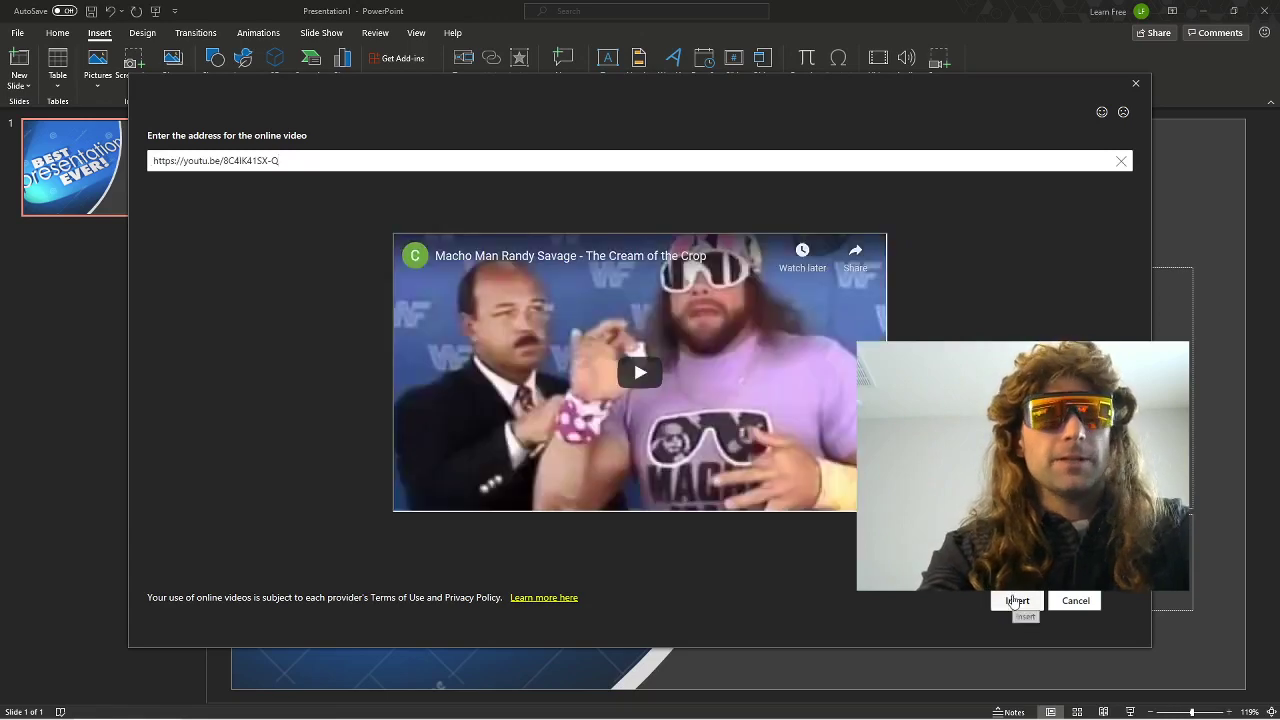
{"action": "left_click", "coordinate": [1014, 601]}
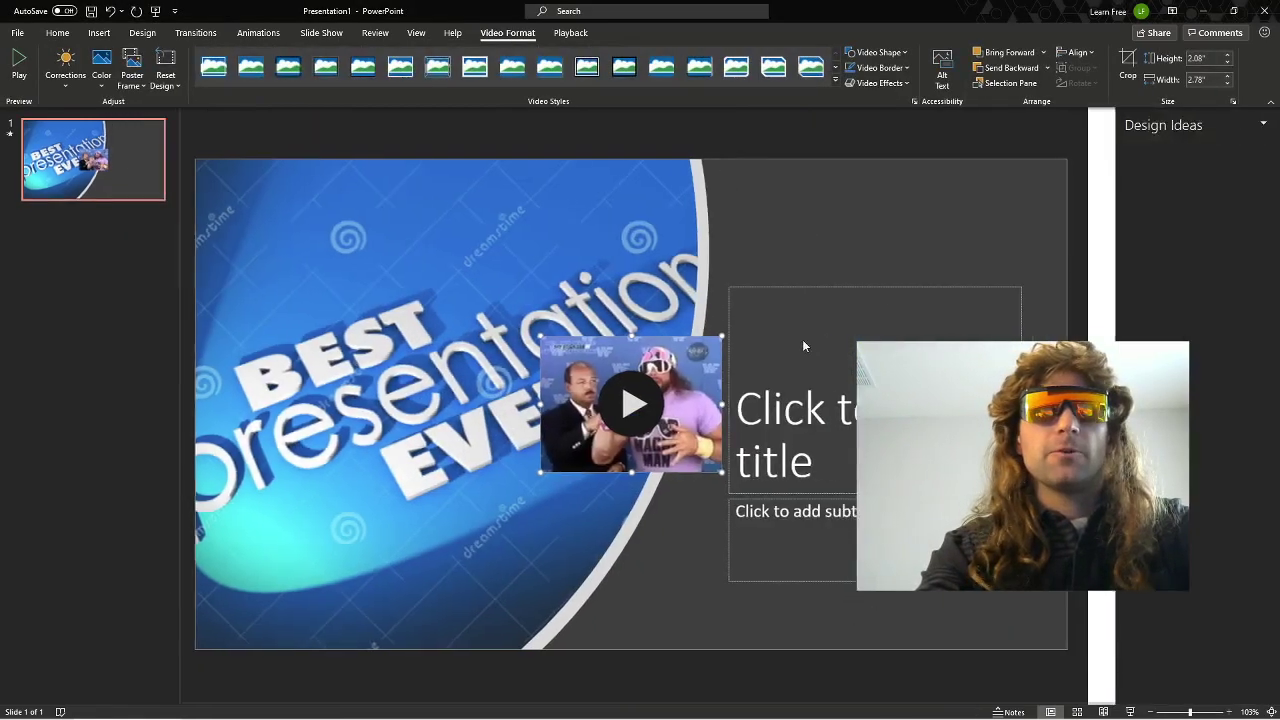
Step: Move the inserted video onto the title placeholder and enlarge it to the placeholder's width, with the design suggestions closed
{"action": "left_click_drag", "start_coordinate": [816, 329], "coordinate": [874, 305]}
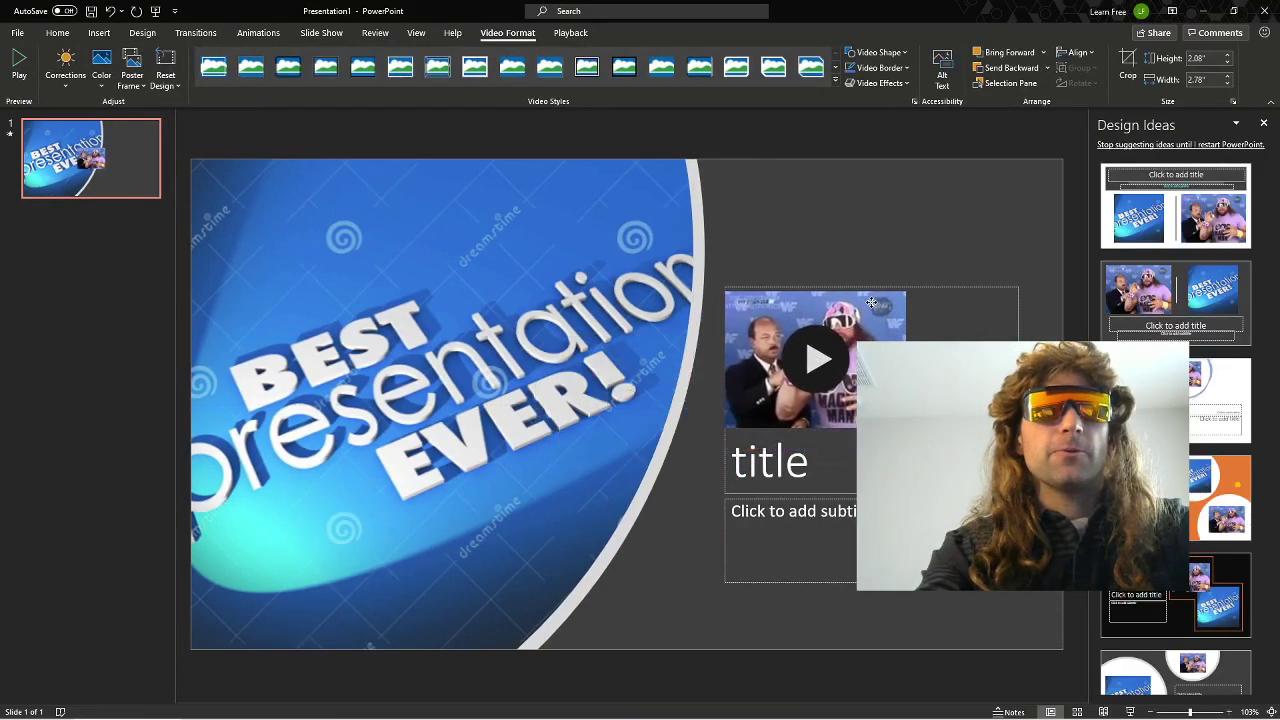
{"action": "left_click", "coordinate": [1263, 122]}
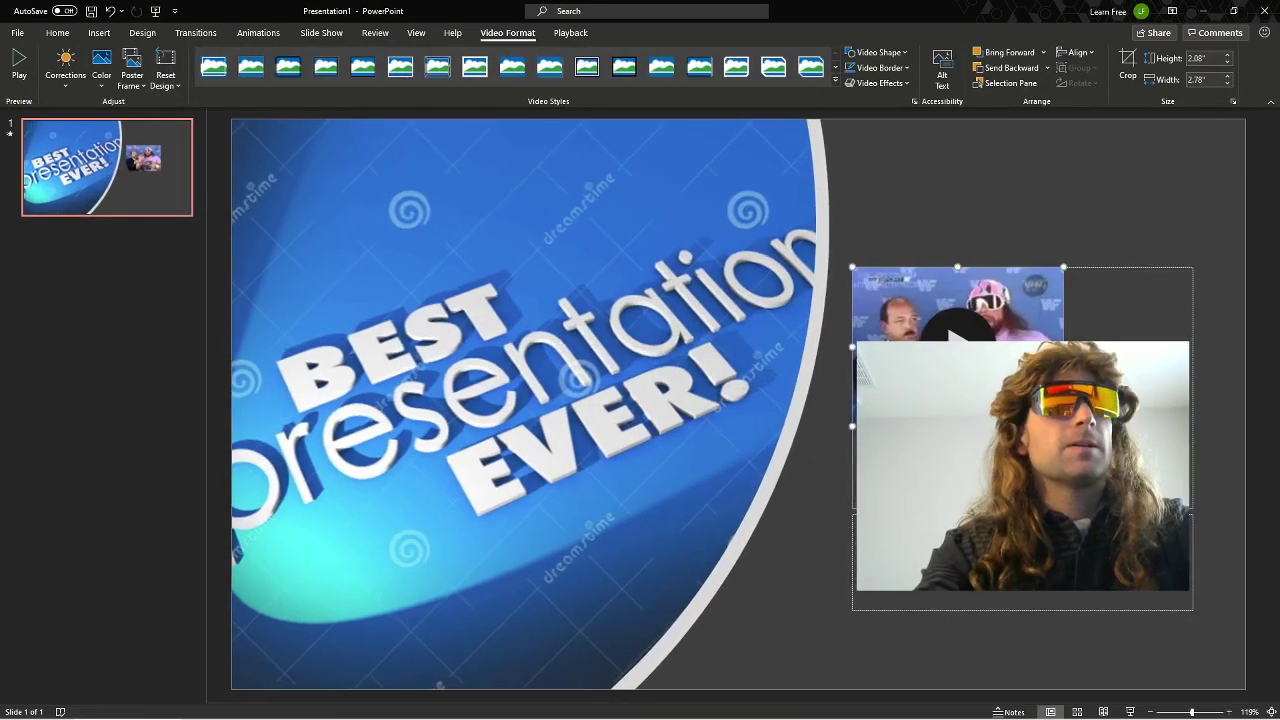
{"action": "left_click", "coordinate": [1100, 447]}
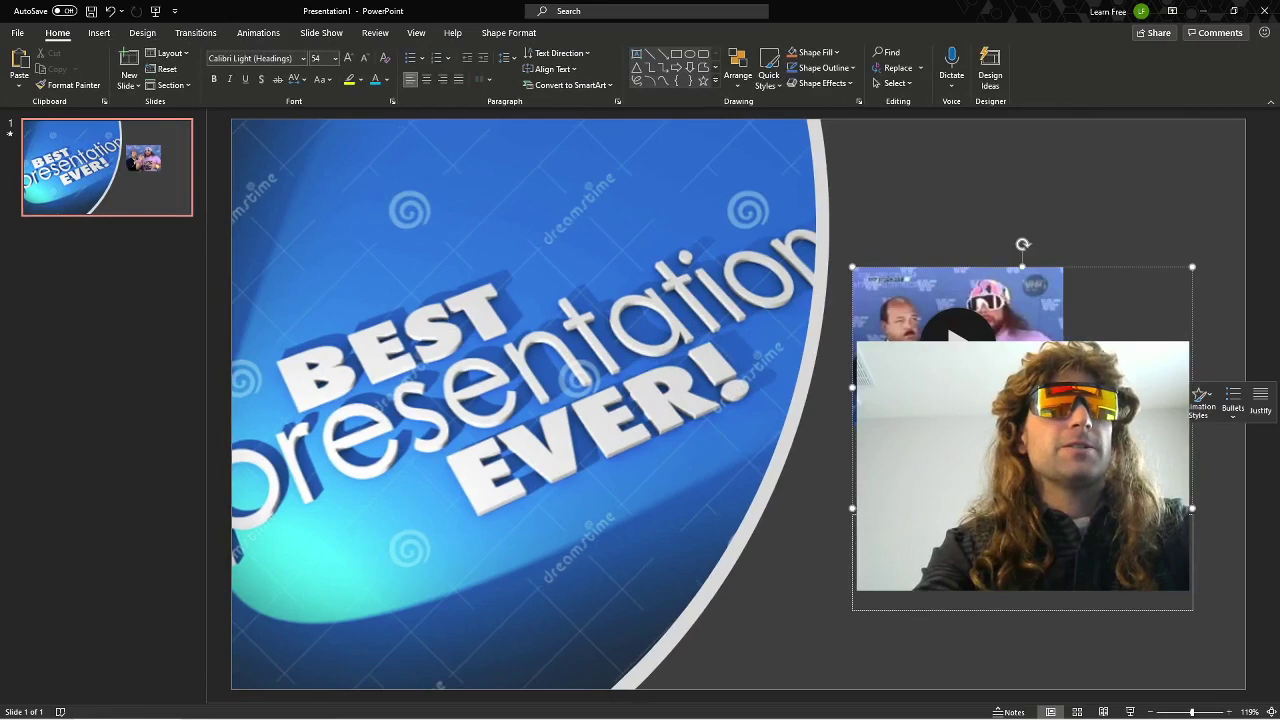
{"action": "left_click", "coordinate": [985, 385]}
{"action": "left_click_drag", "start_coordinate": [1064, 426], "coordinate": [1175, 508]}
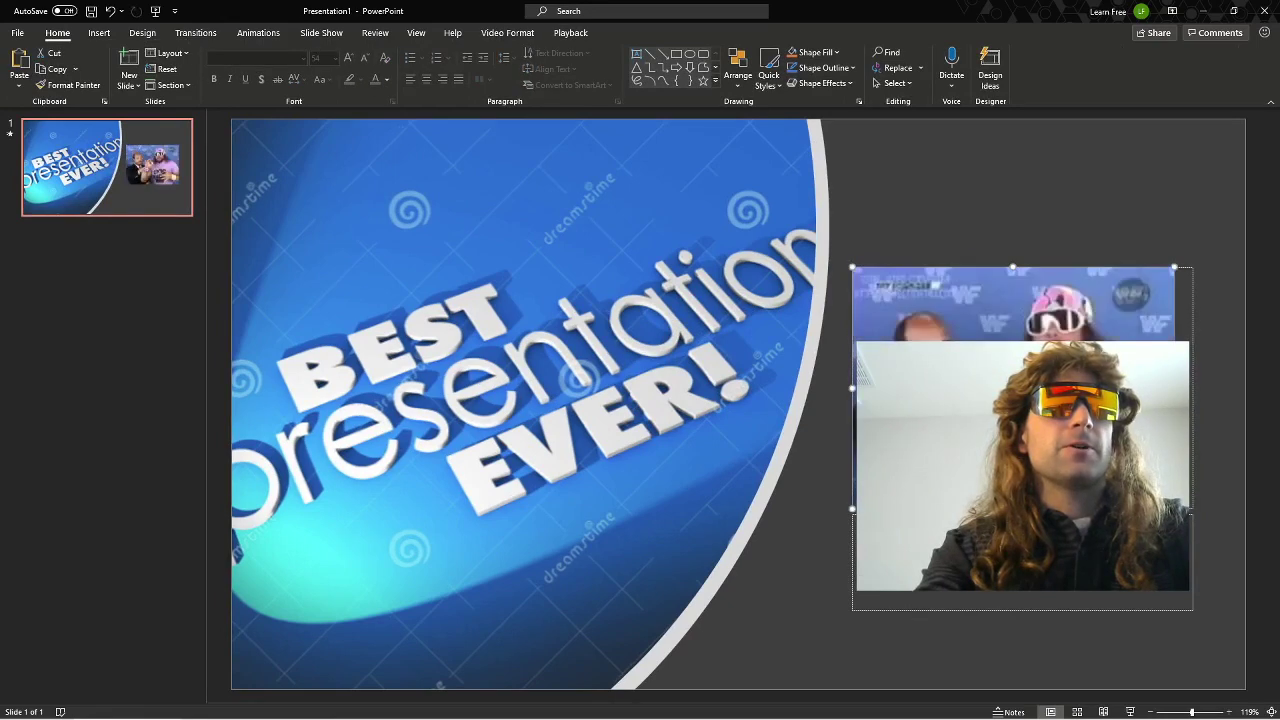
{"action": "key", "text": "Escape"}
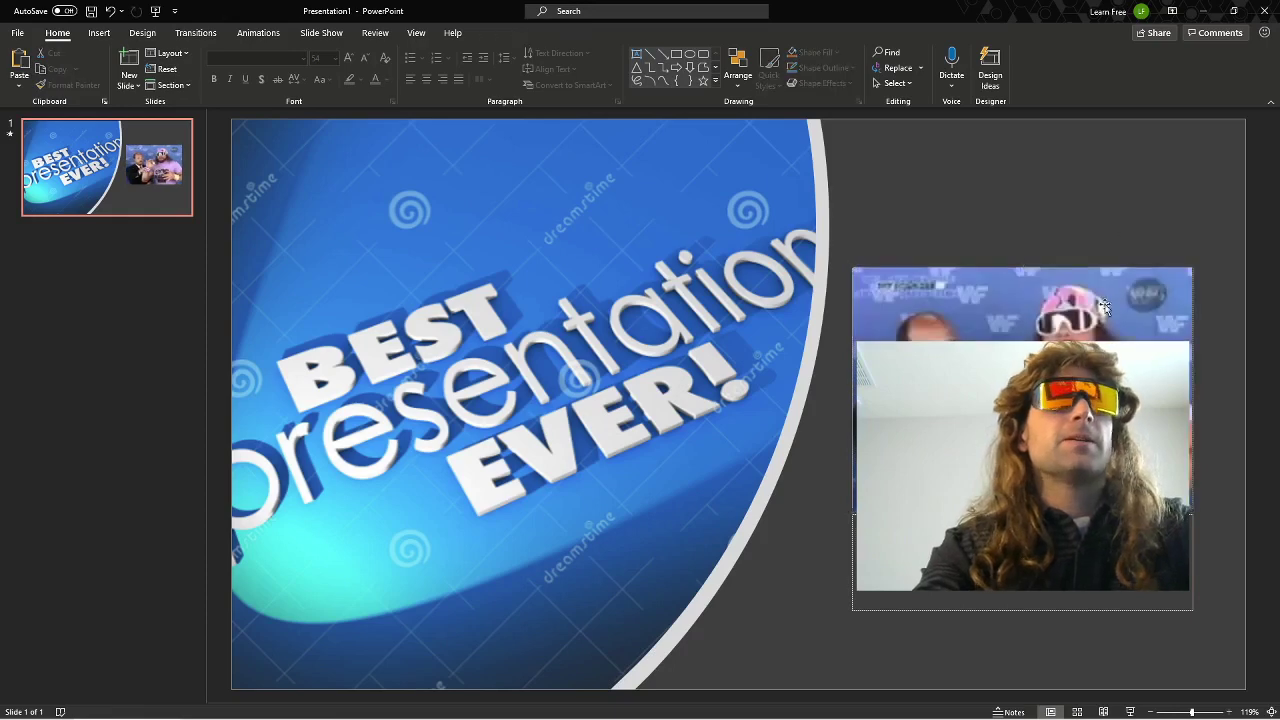
Step: Play the embedded video on the slide to test it, and delete the video from the slide
{"action": "left_click", "coordinate": [1040, 410]}
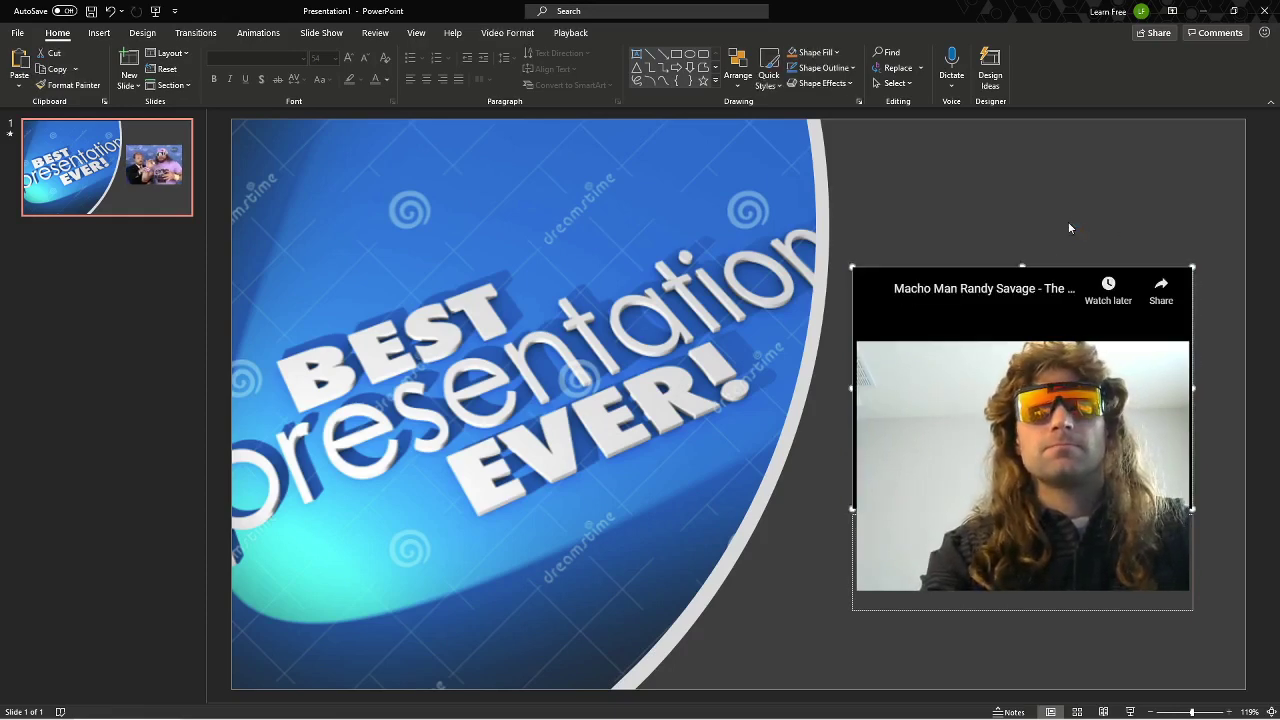
{"action": "left_click", "coordinate": [1022, 388]}
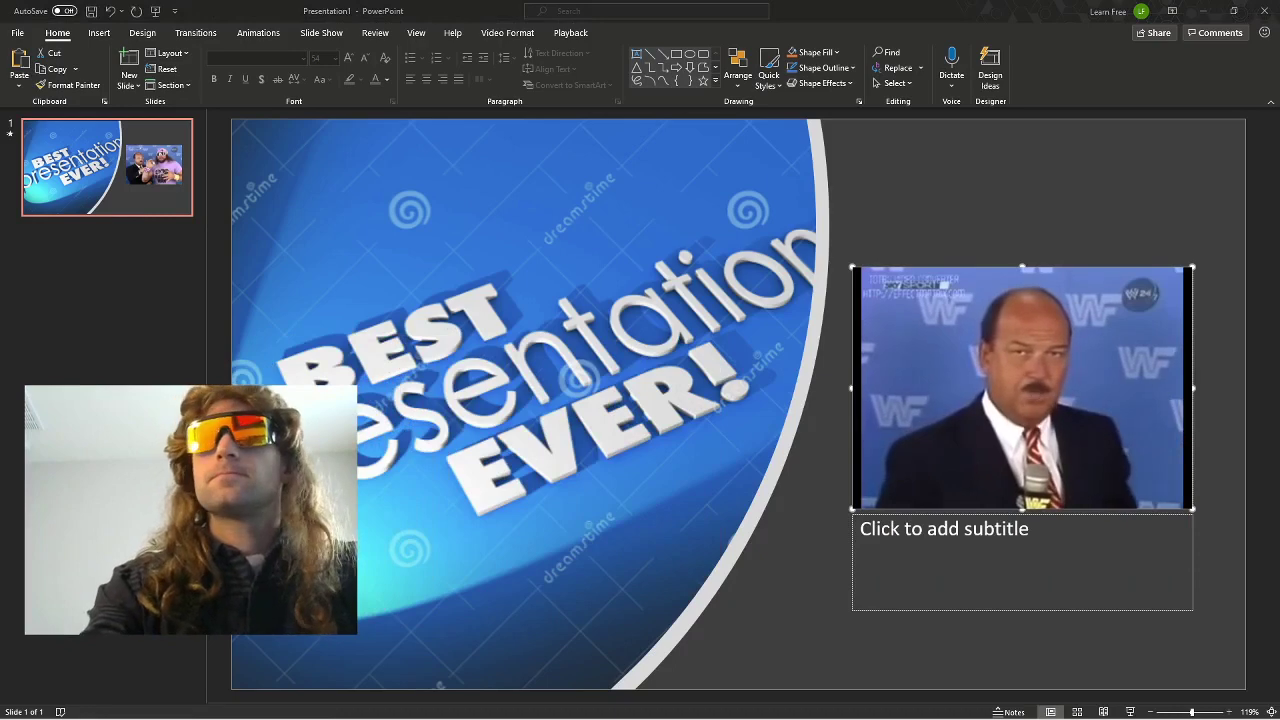
{"action": "mouse_move", "coordinate": [1094, 397]}
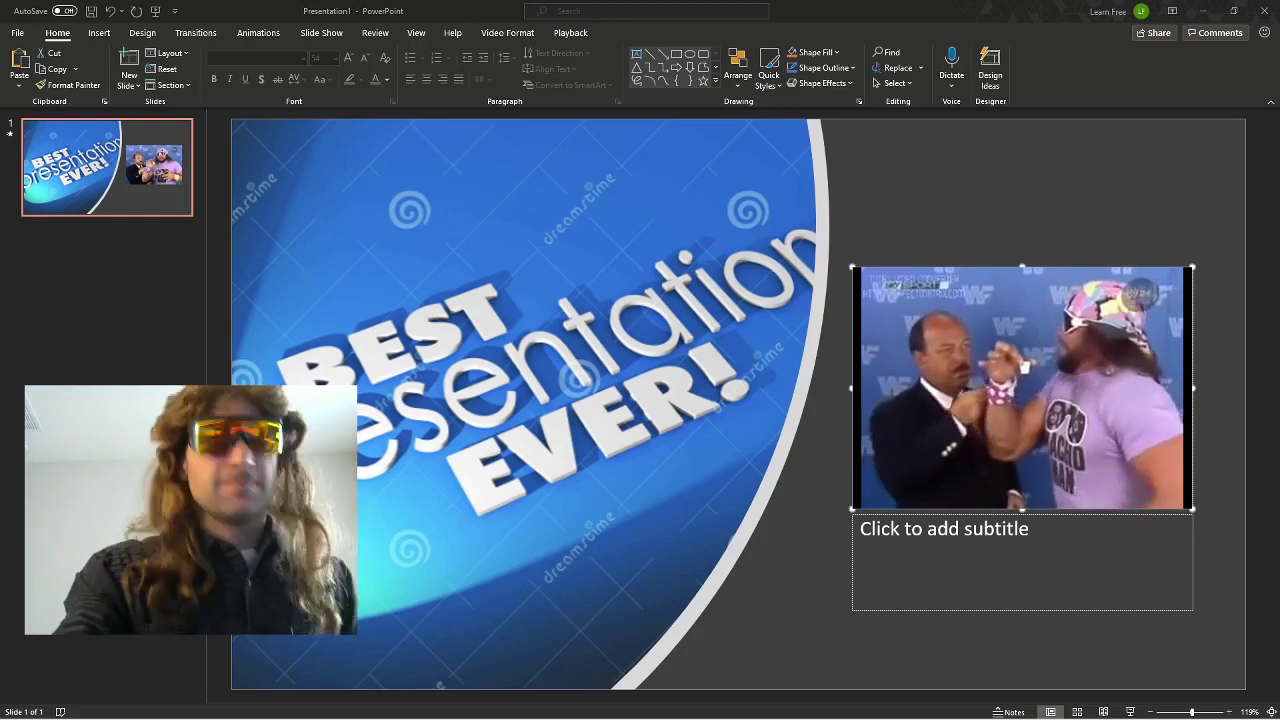
{"action": "mouse_move", "coordinate": [1076, 358]}
{"action": "left_click", "coordinate": [1063, 388]}
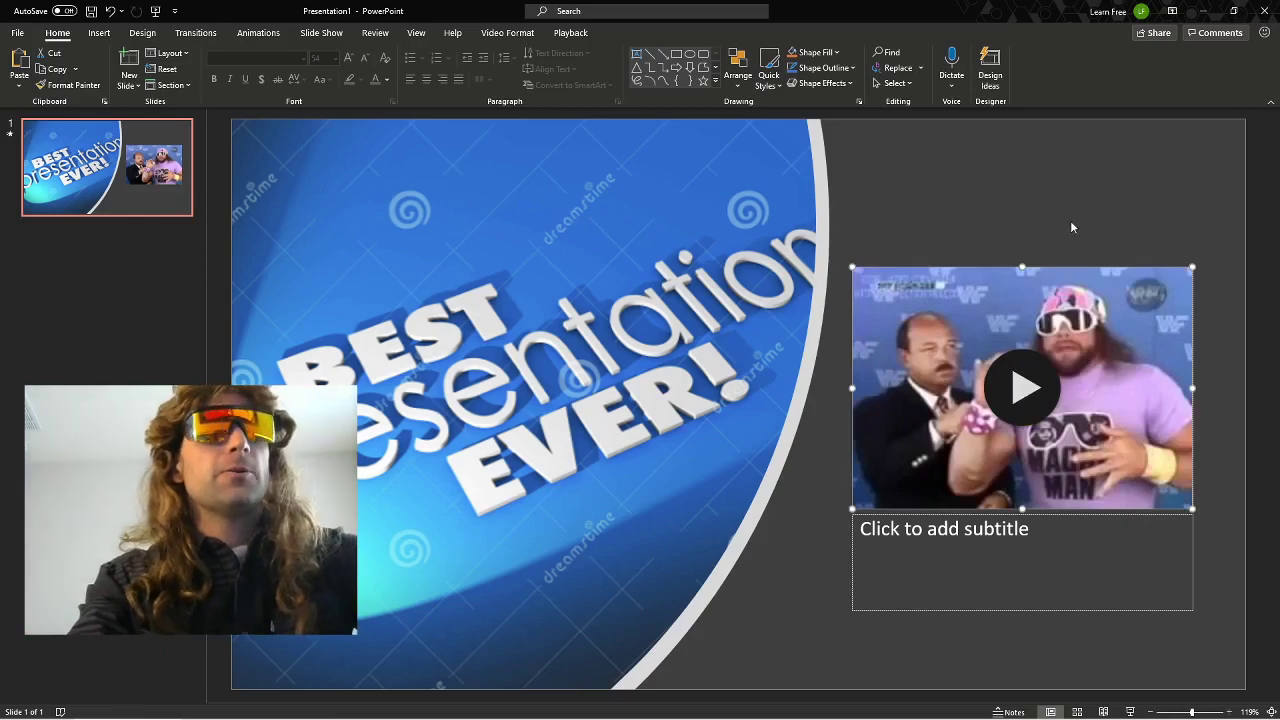
{"action": "key", "text": "Delete"}
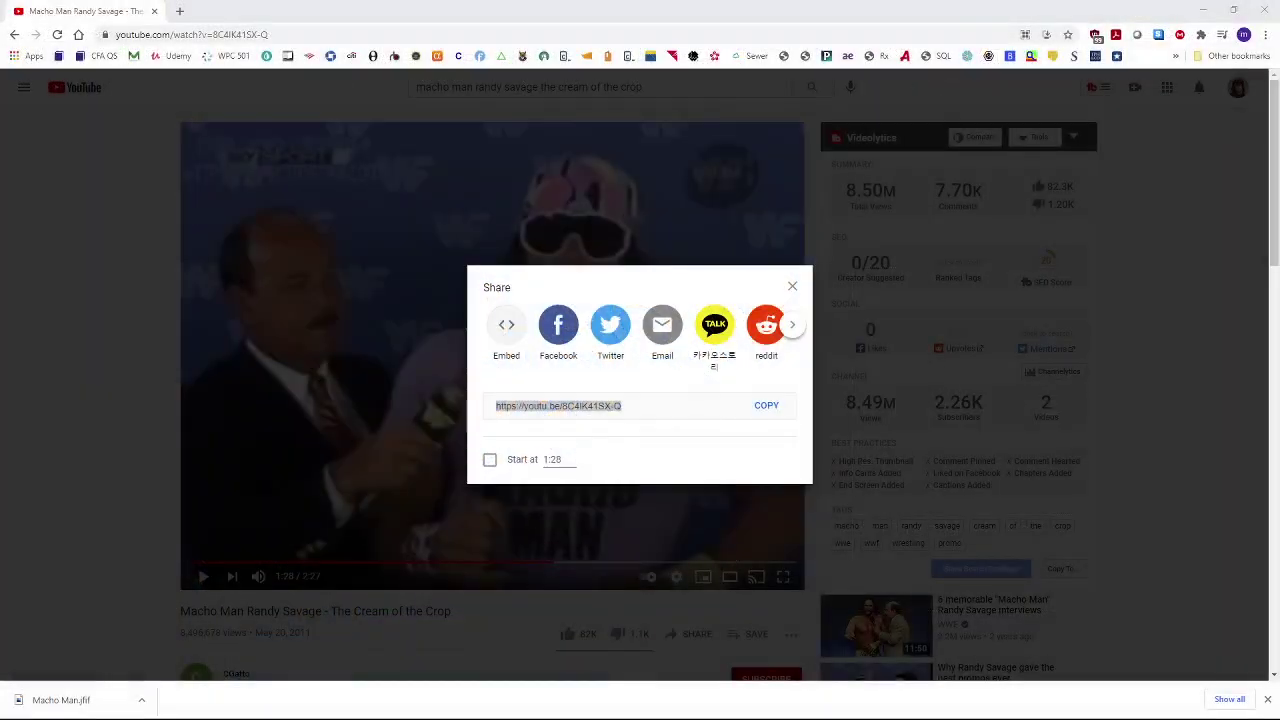
Step: Switch to YouTube and copy the video's share link with the start time of 1:28 included
{"action": "left_click", "coordinate": [792, 286]}
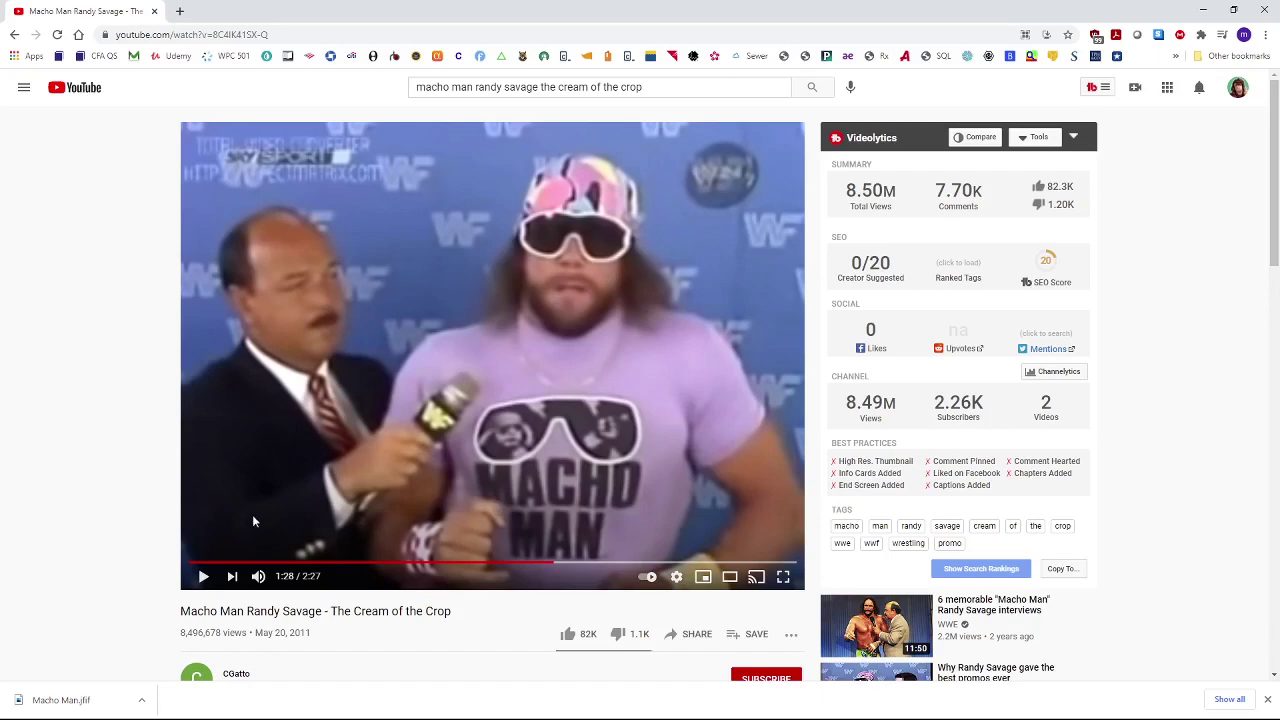
{"action": "left_click", "coordinate": [670, 636]}
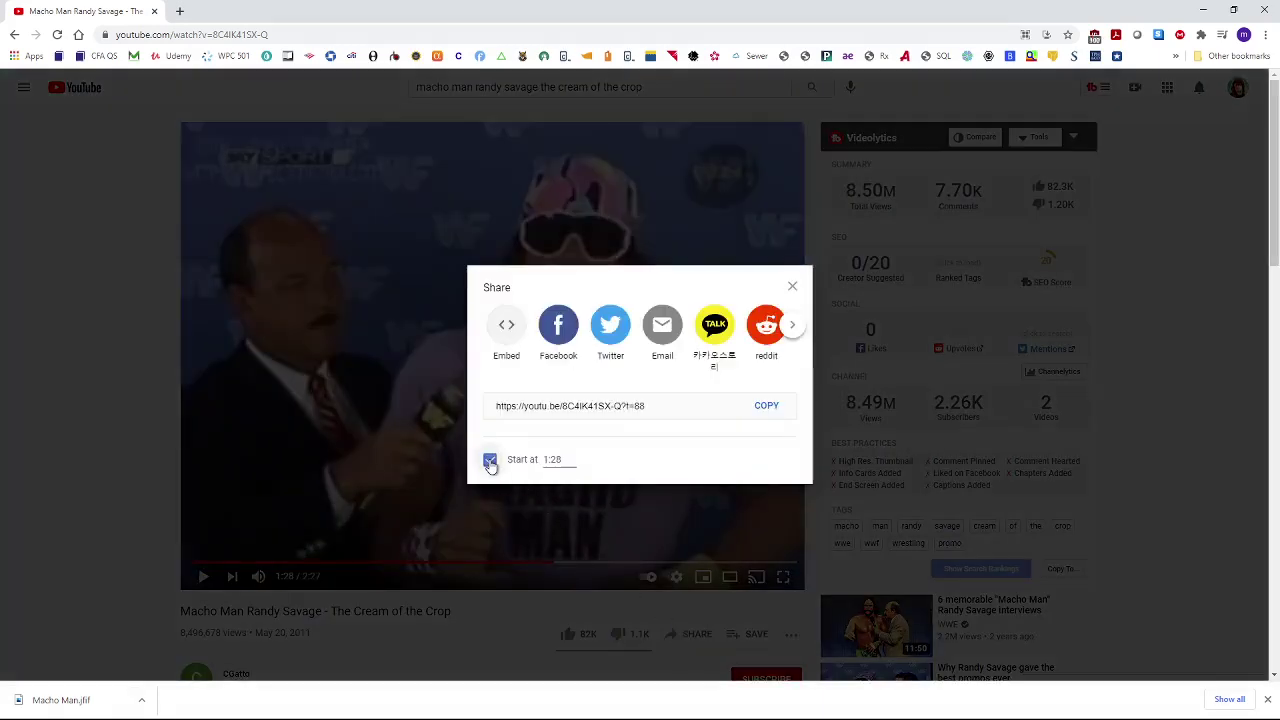
{"action": "left_click", "coordinate": [766, 405]}
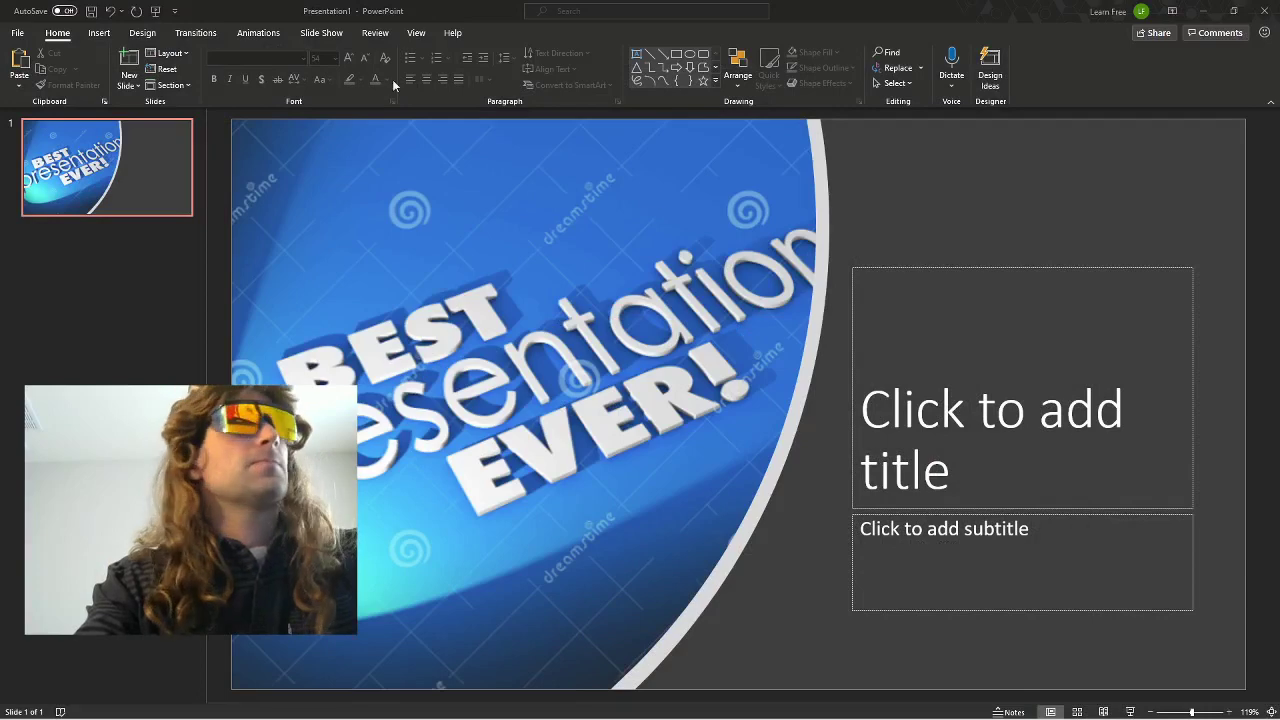
{"action": "left_click", "coordinate": [100, 36]}
{"action": "left_click", "coordinate": [100, 36]}
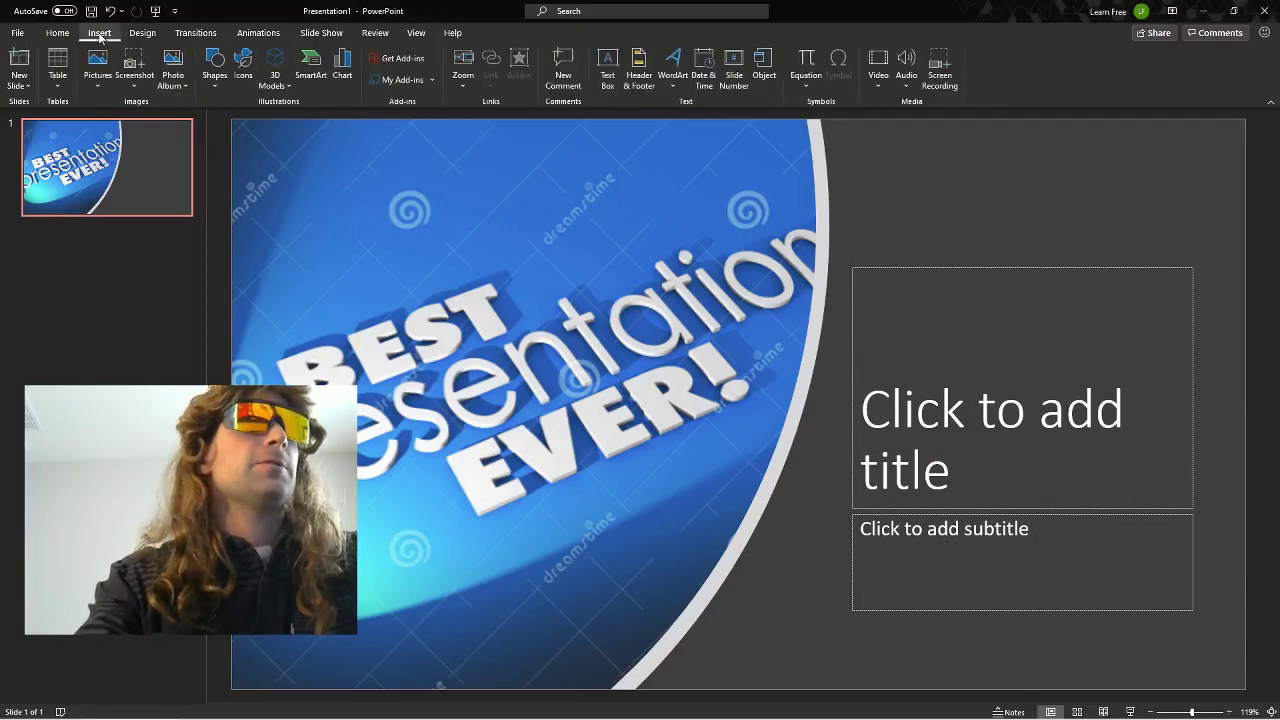
{"action": "left_click", "coordinate": [875, 75]}
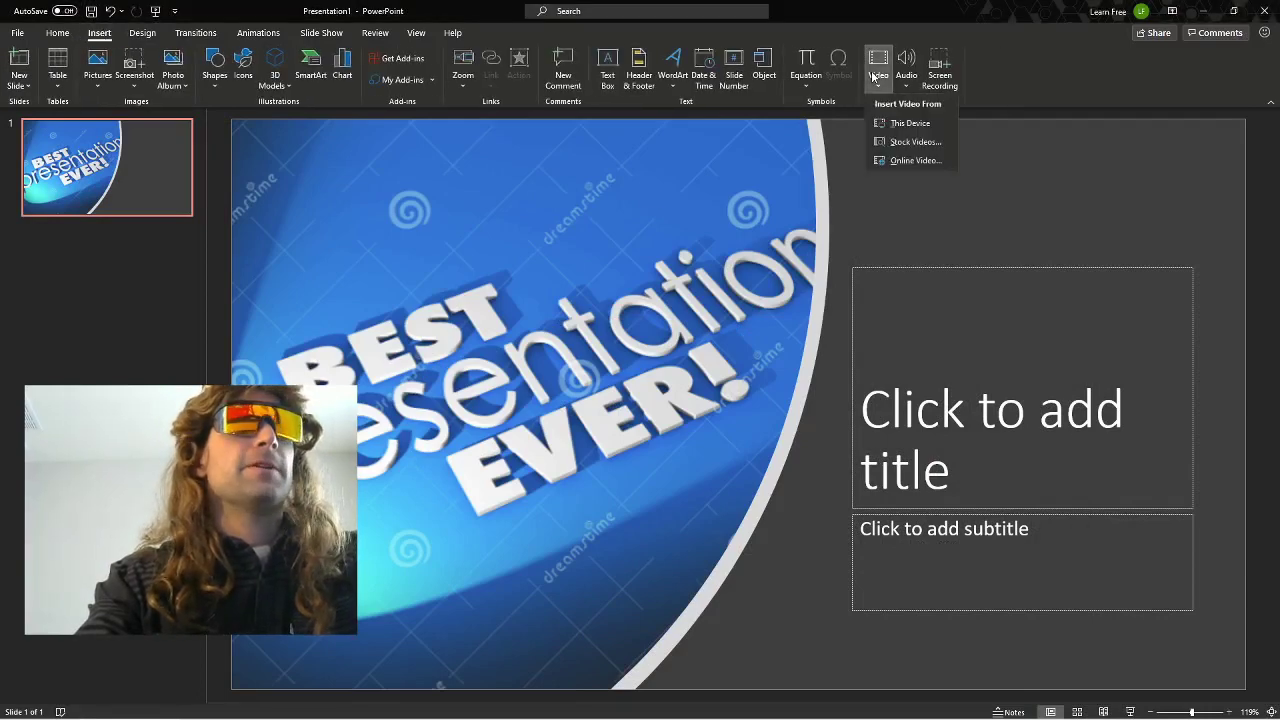
{"action": "left_click", "coordinate": [900, 160]}
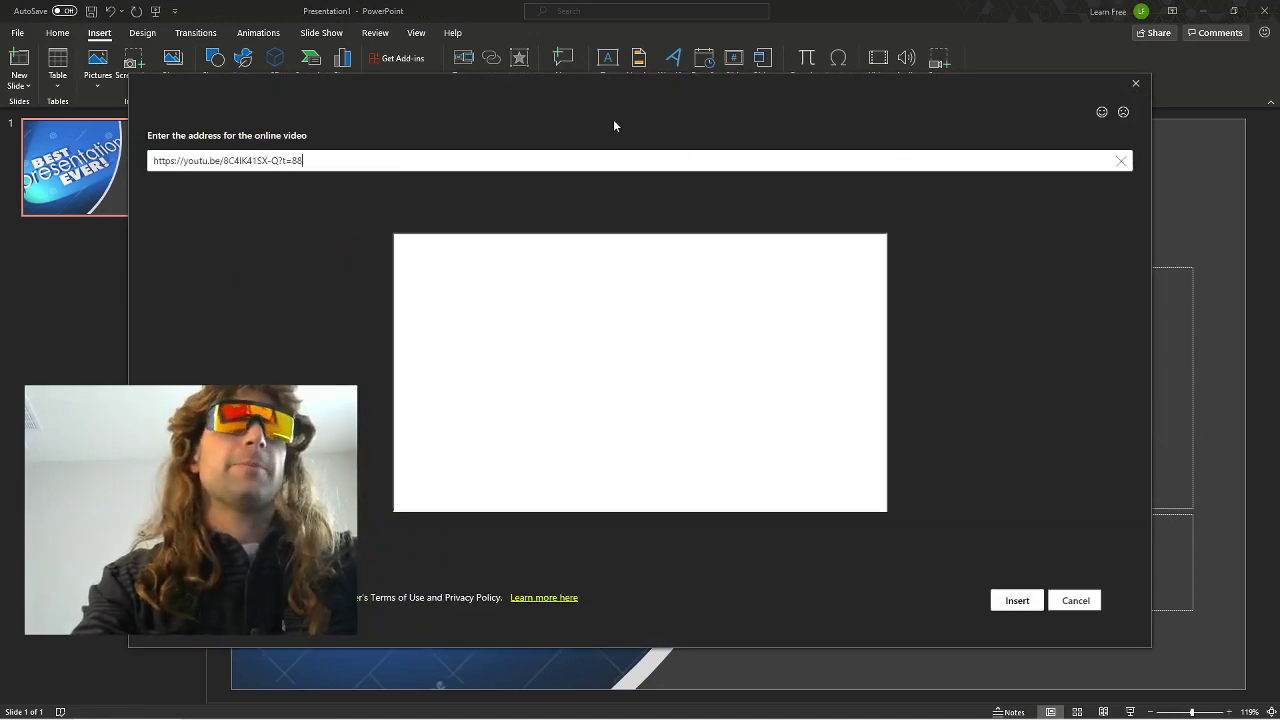
{"action": "left_click", "coordinate": [1016, 600]}
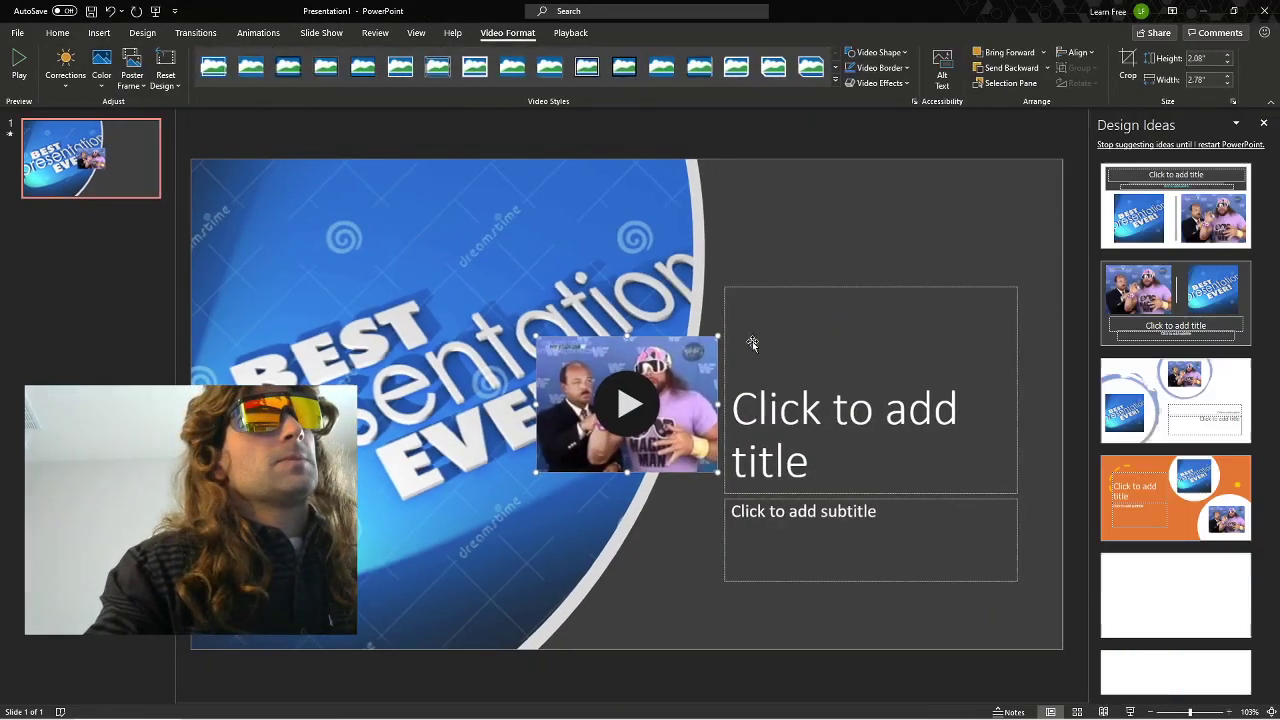
Step: Move the video onto the title placeholder and enlarge it to about 2.97 inches high by 3.96 inches wide
{"action": "left_click_drag", "start_coordinate": [673, 350], "coordinate": [861, 300]}
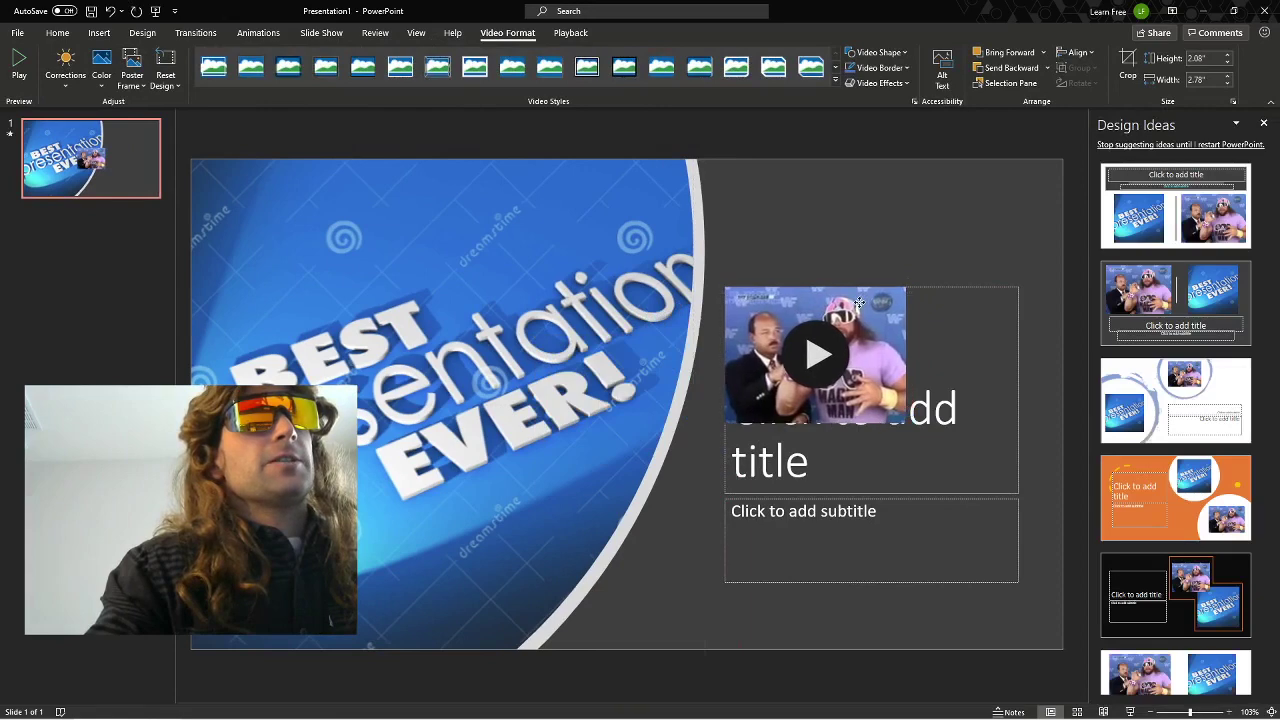
{"action": "left_click_drag", "start_coordinate": [906, 422], "coordinate": [984, 482]}
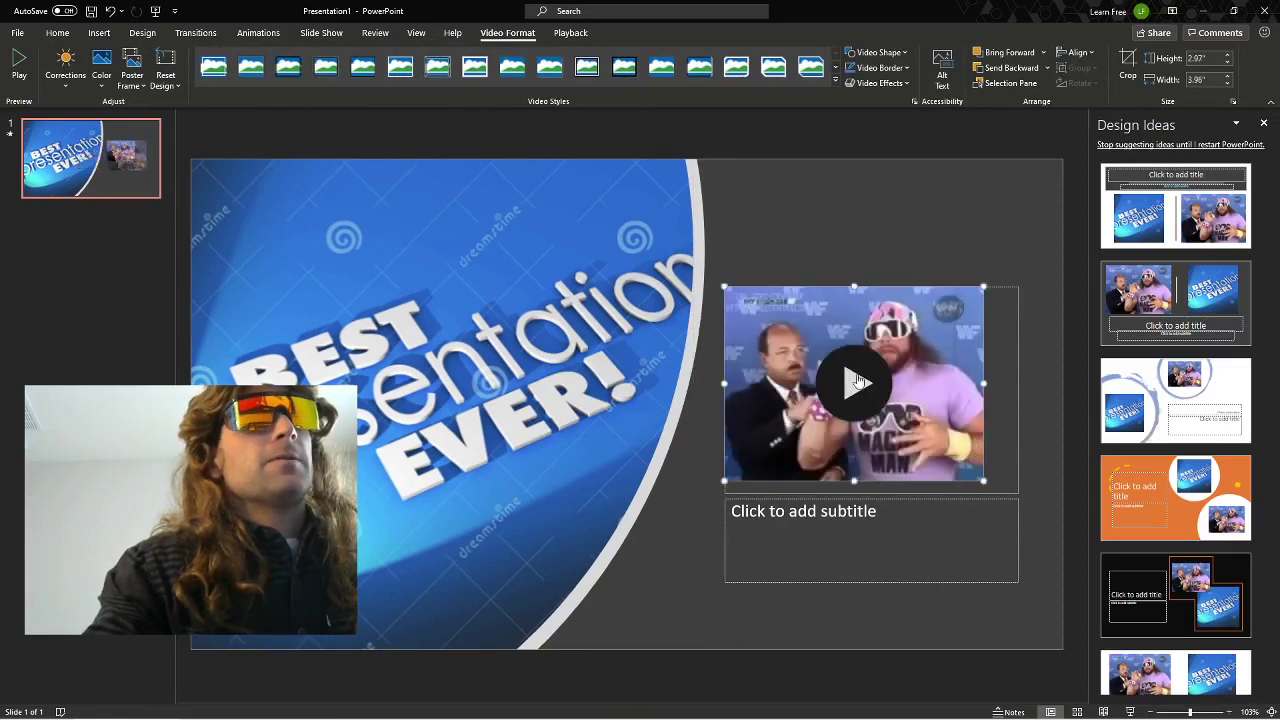
Step: Play the embedded video on the slide to check its start point, stop it, and deselect it
{"action": "left_click", "coordinate": [855, 383]}
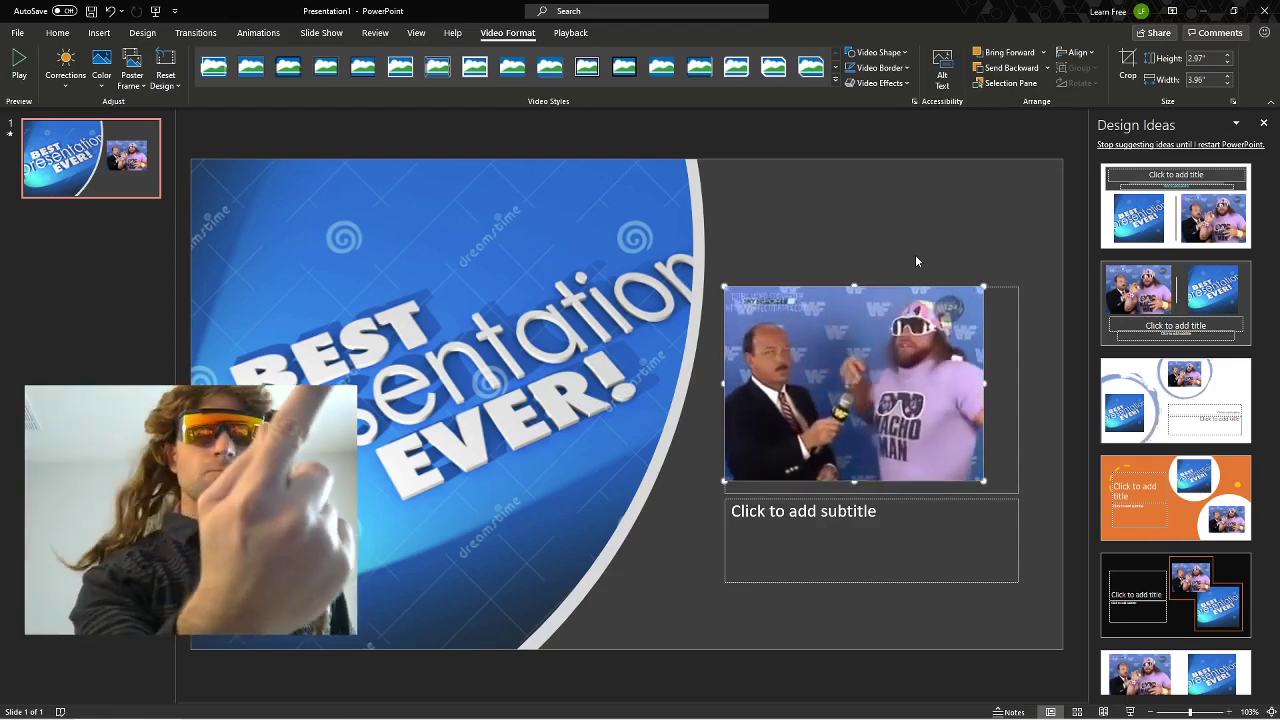
{"action": "mouse_move", "coordinate": [925, 318]}
{"action": "left_click", "coordinate": [920, 345]}
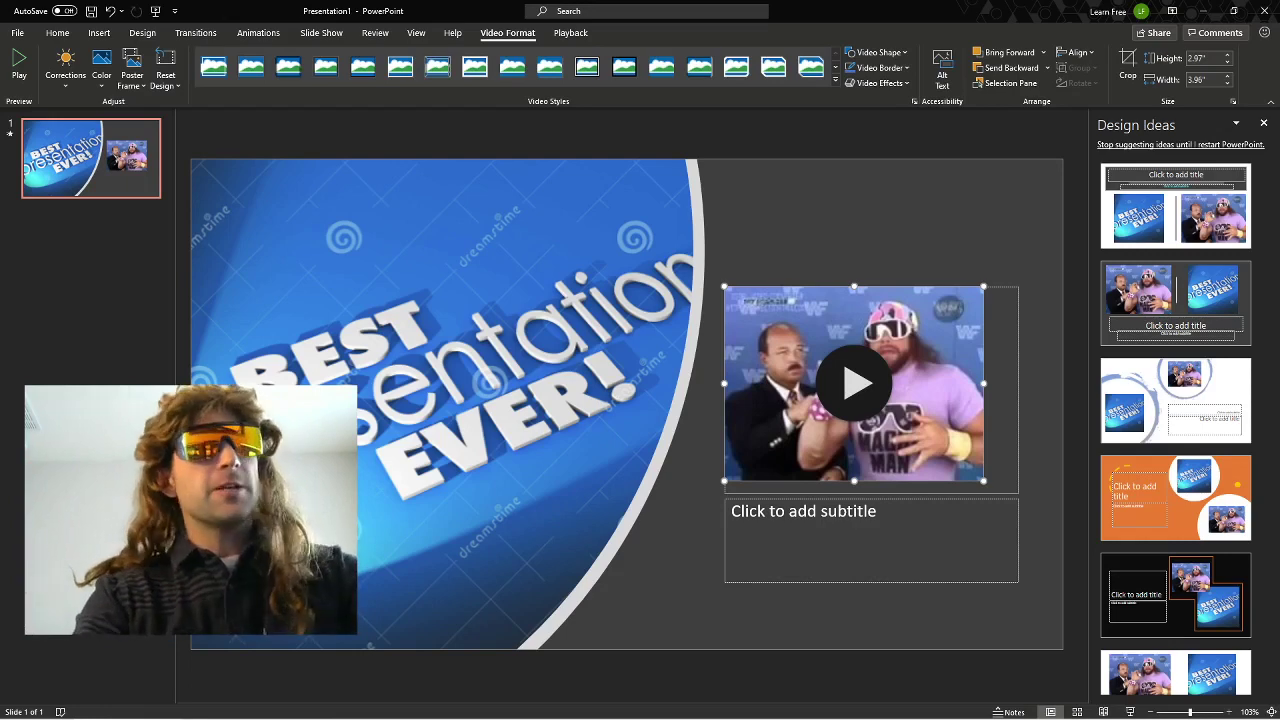
{"action": "left_click", "coordinate": [266, 214]}
{"action": "left_click", "coordinate": [762, 213]}
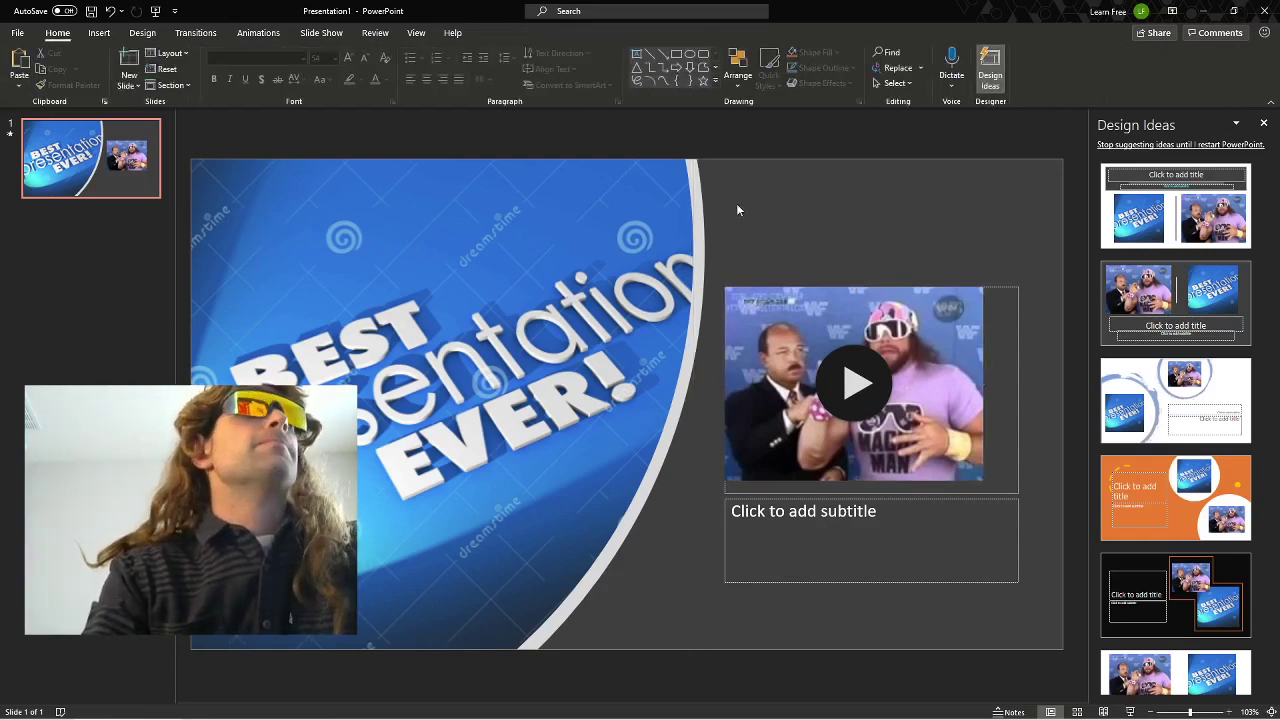
Step: Replace the embedded video's poster frame with the picture file showing a man in a red hat
{"action": "left_click", "coordinate": [878, 296]}
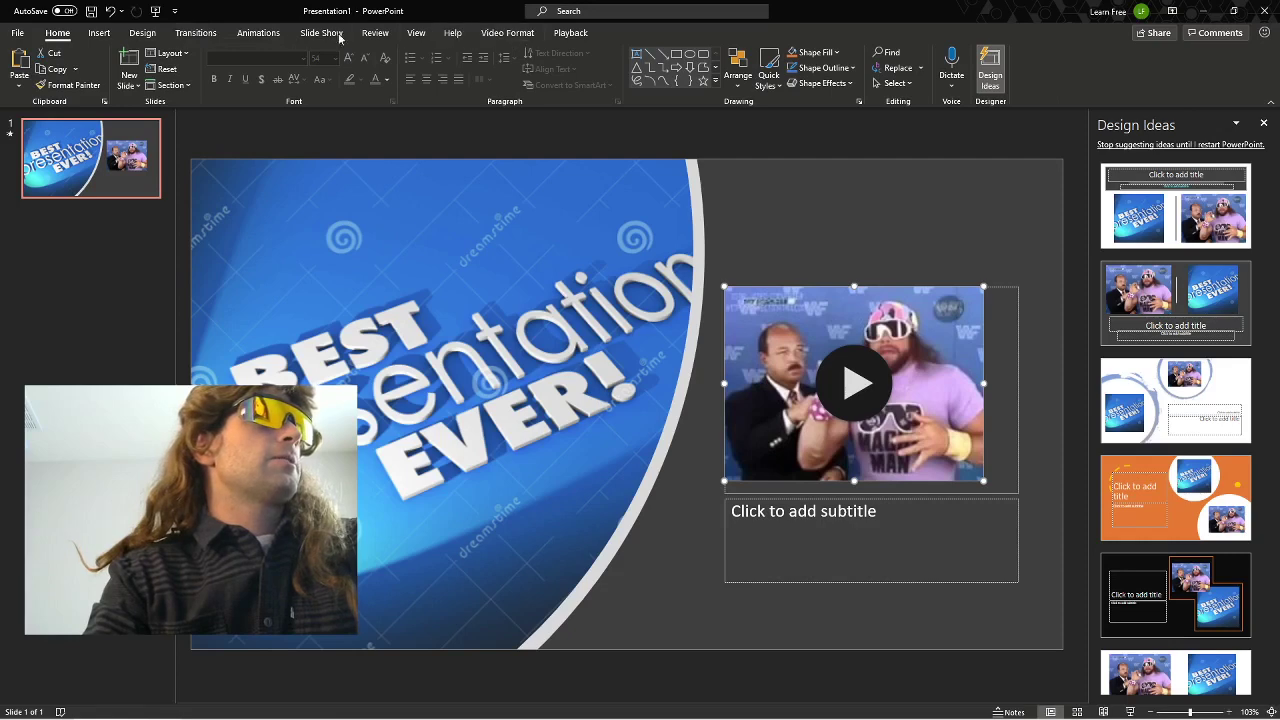
{"action": "left_click", "coordinate": [99, 33]}
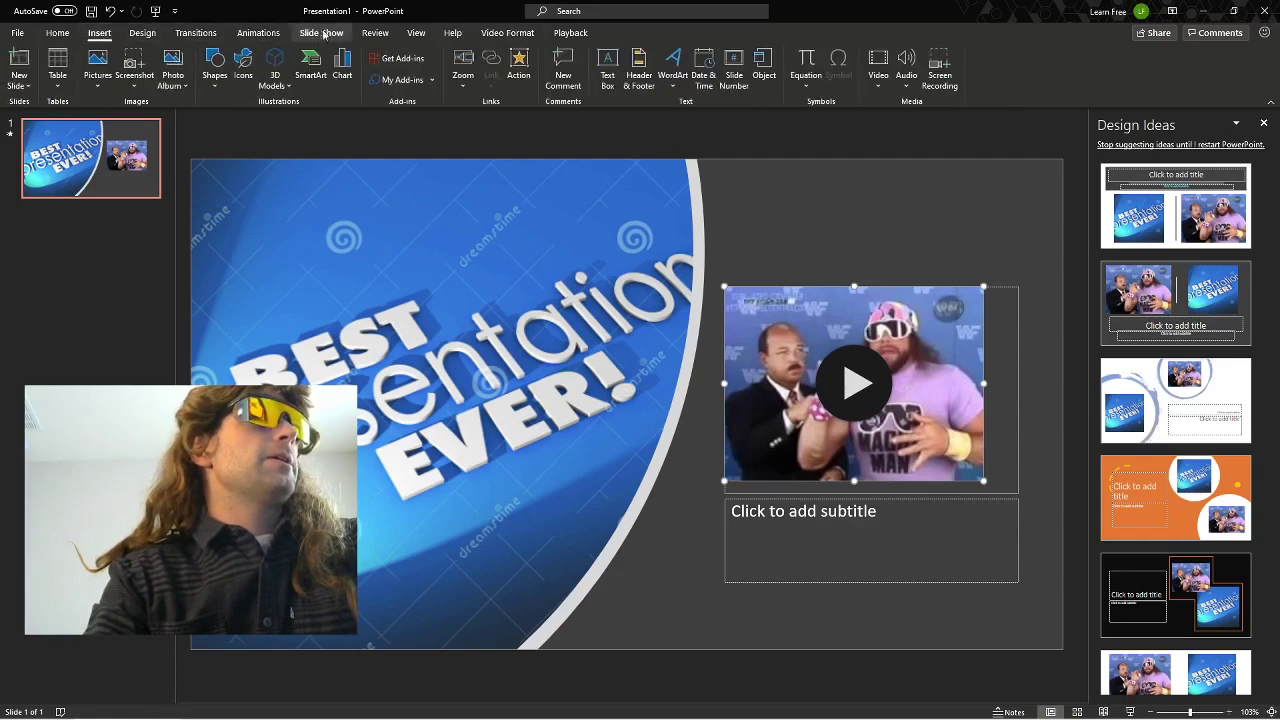
{"action": "left_click", "coordinate": [570, 33]}
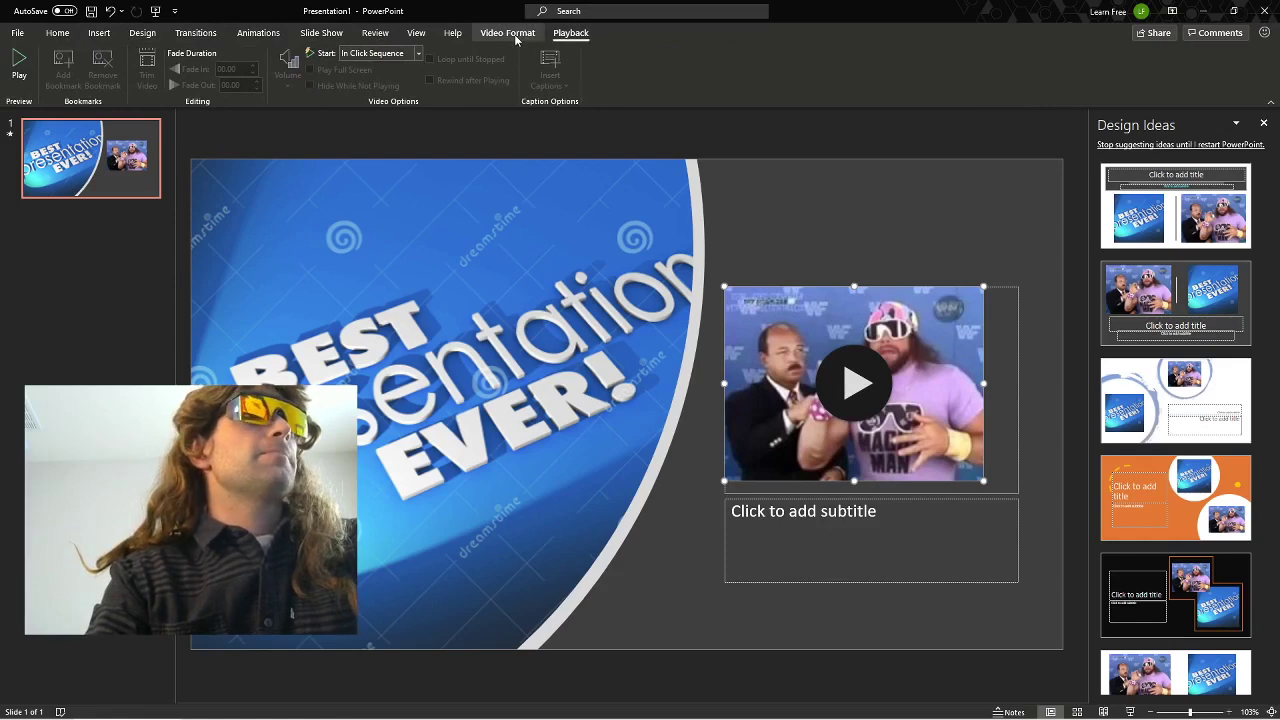
{"action": "left_click", "coordinate": [510, 34]}
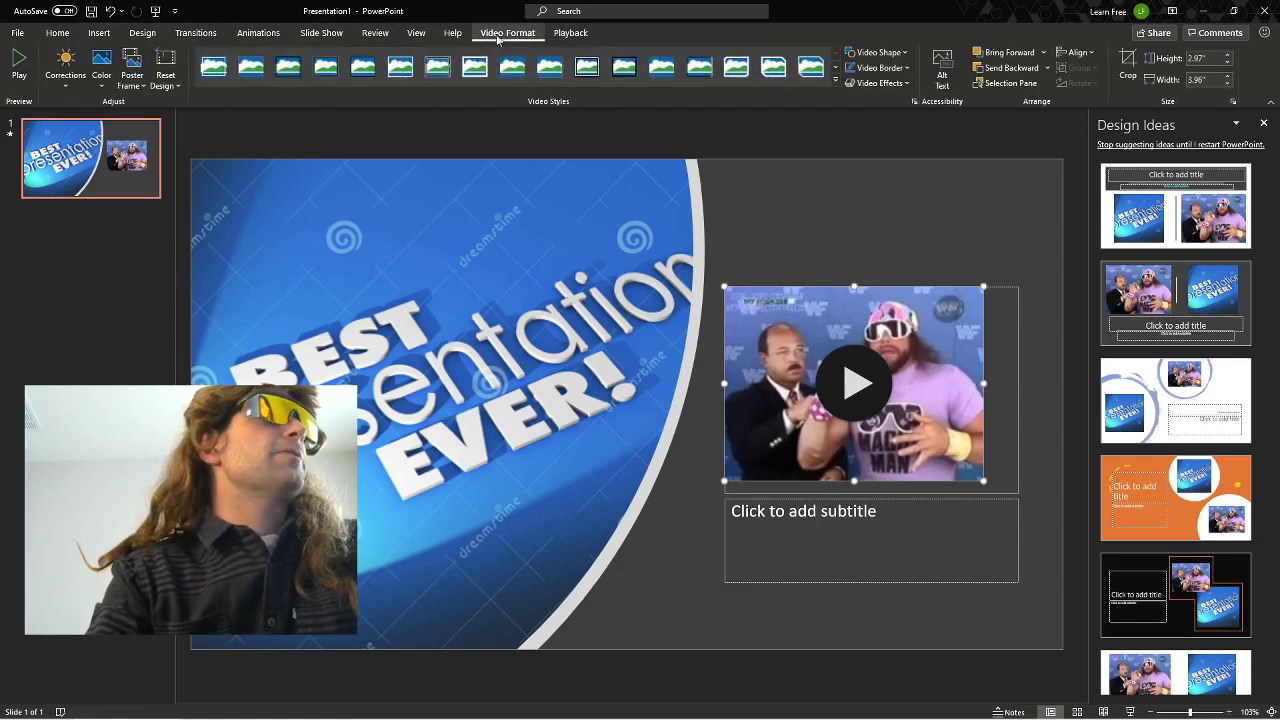
{"action": "left_click", "coordinate": [139, 88]}
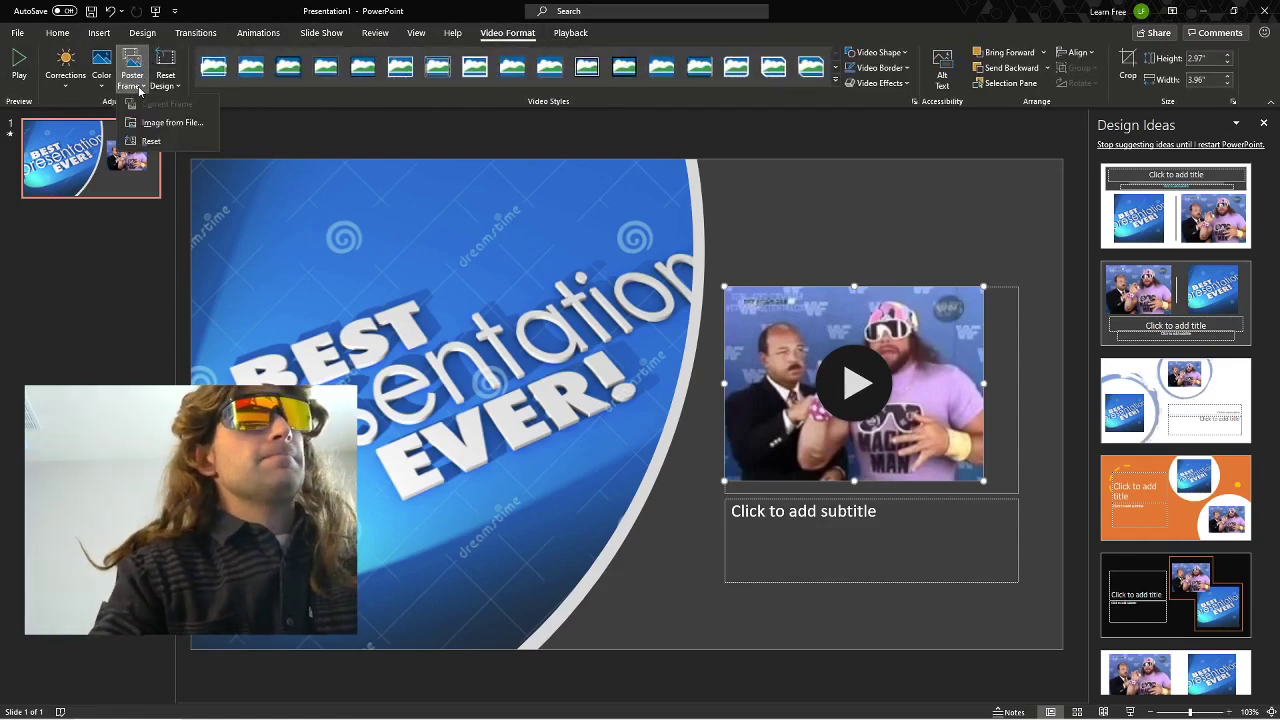
{"action": "left_click", "coordinate": [190, 124]}
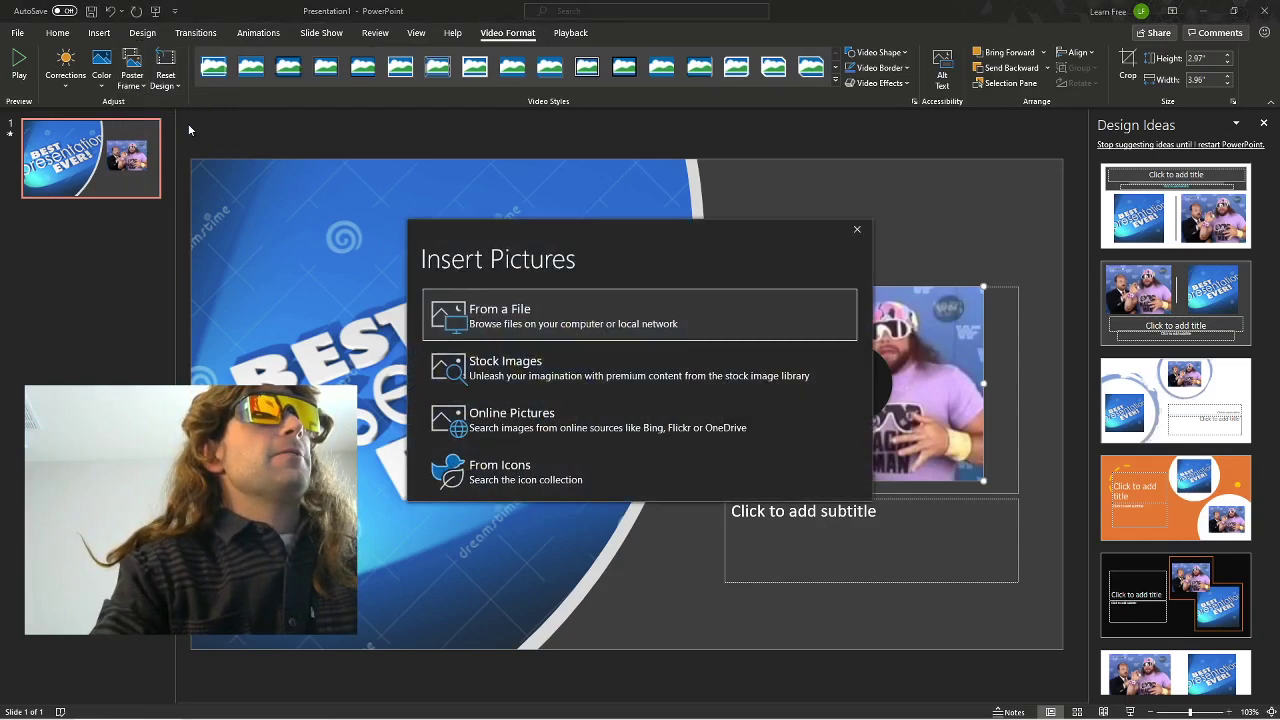
{"action": "left_click", "coordinate": [673, 304]}
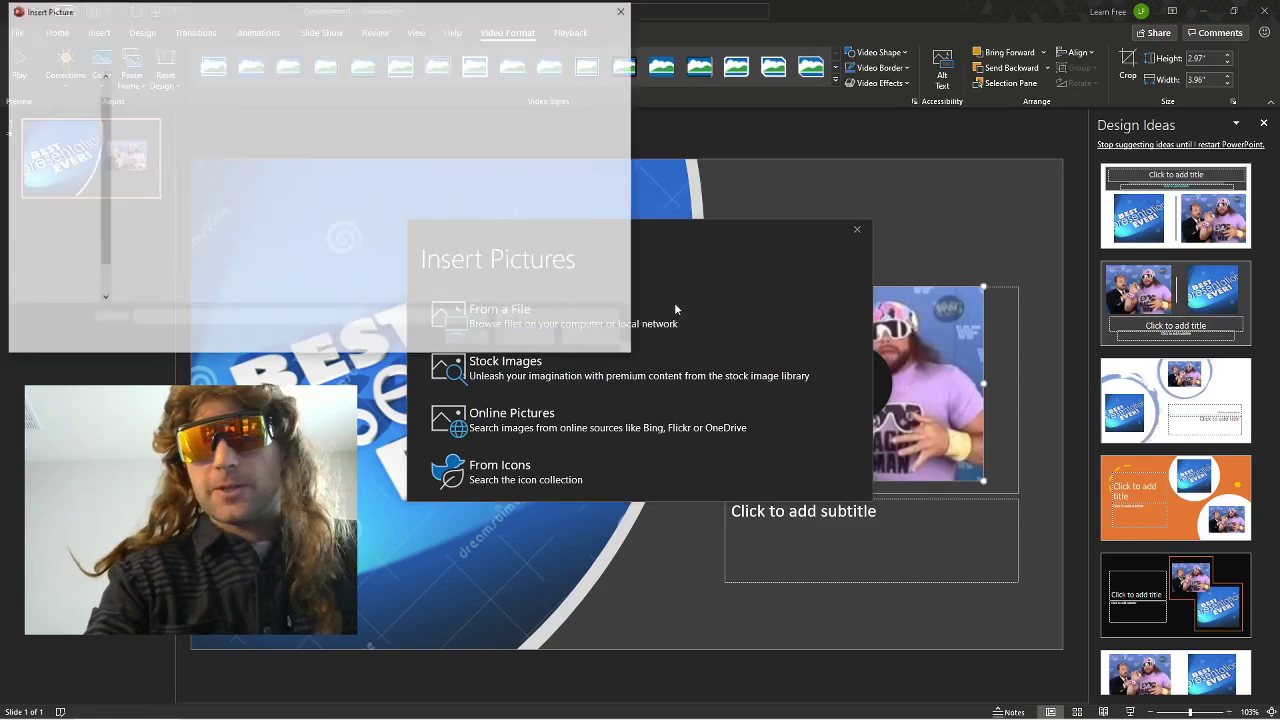
{"action": "double_click", "coordinate": [303, 120]}
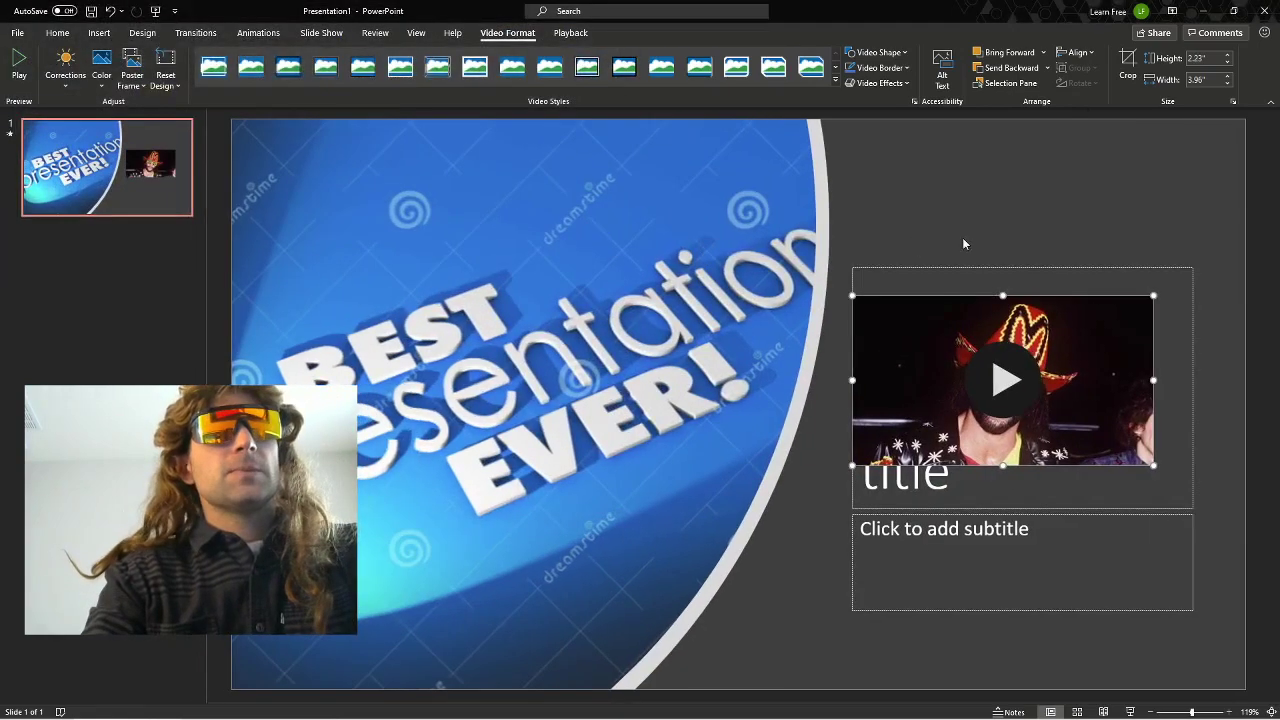
Step: Play the embedded video on the slide to check it with the new poster frame, and stop it
{"action": "left_click", "coordinate": [1010, 216]}
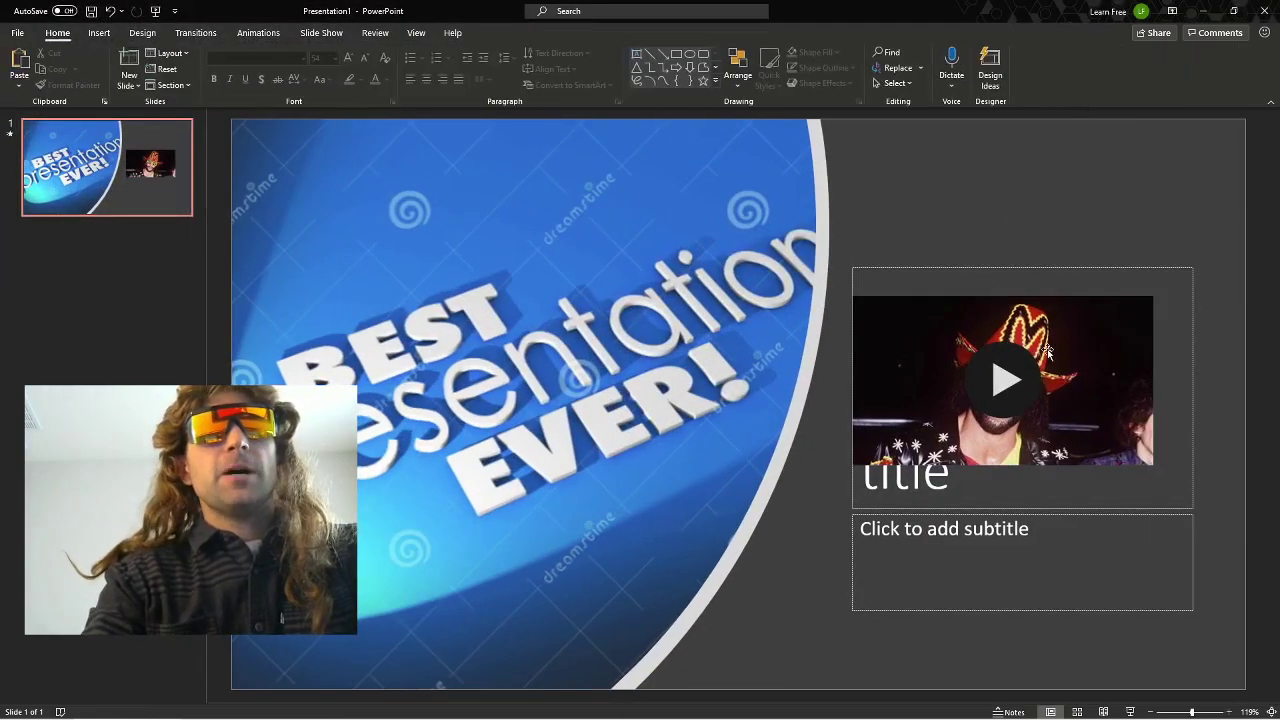
{"action": "left_click", "coordinate": [1022, 374]}
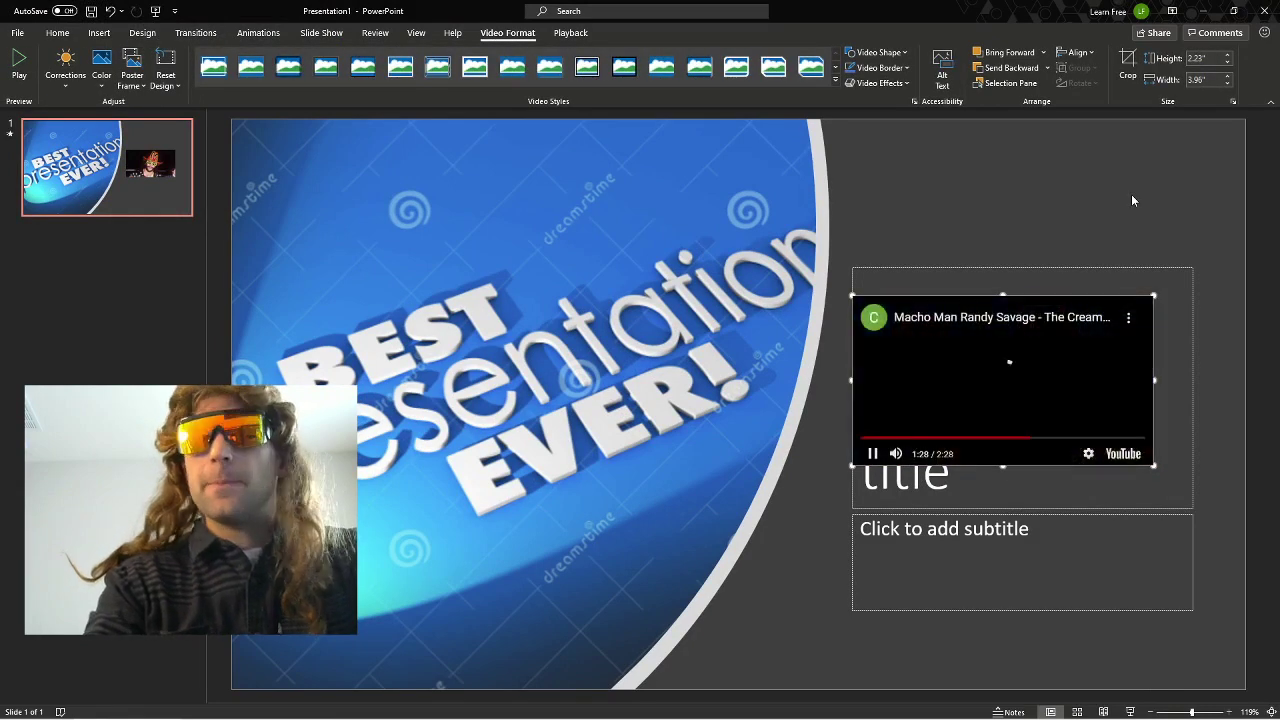
{"action": "left_click", "coordinate": [1085, 356]}
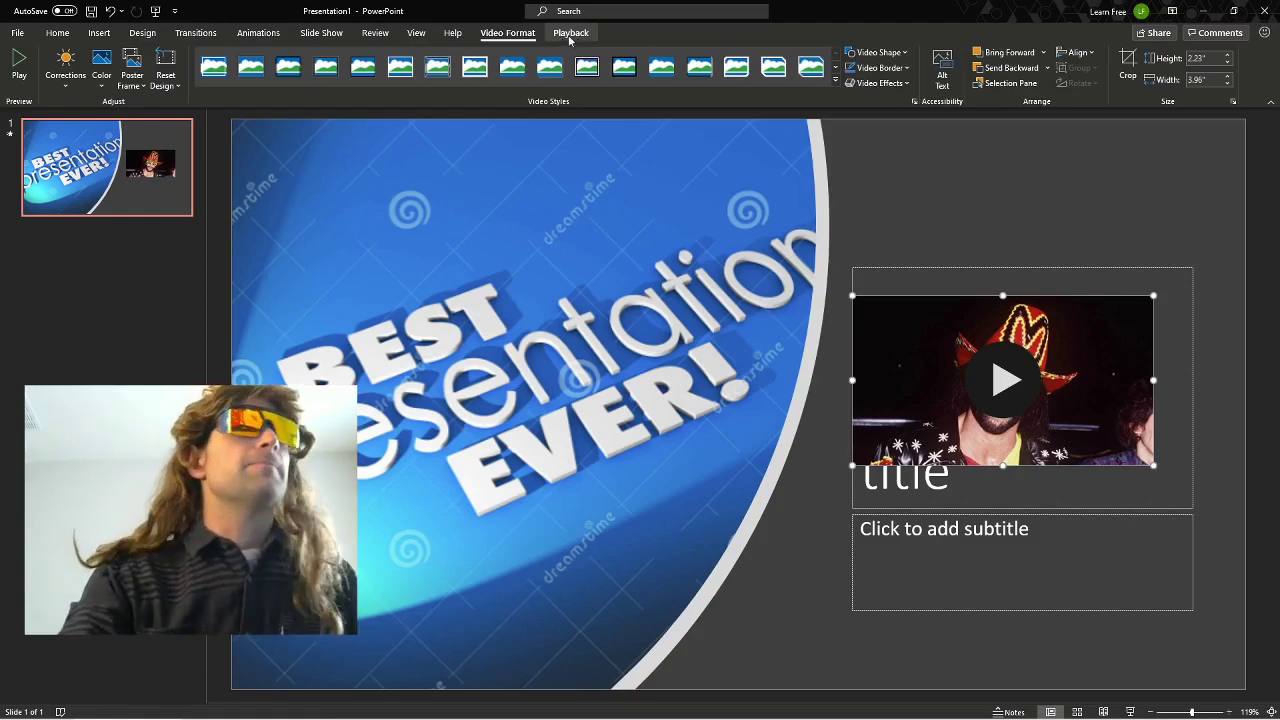
Step: Set the embedded video's start option to Automatically and deselect the video
{"action": "left_click", "coordinate": [577, 38]}
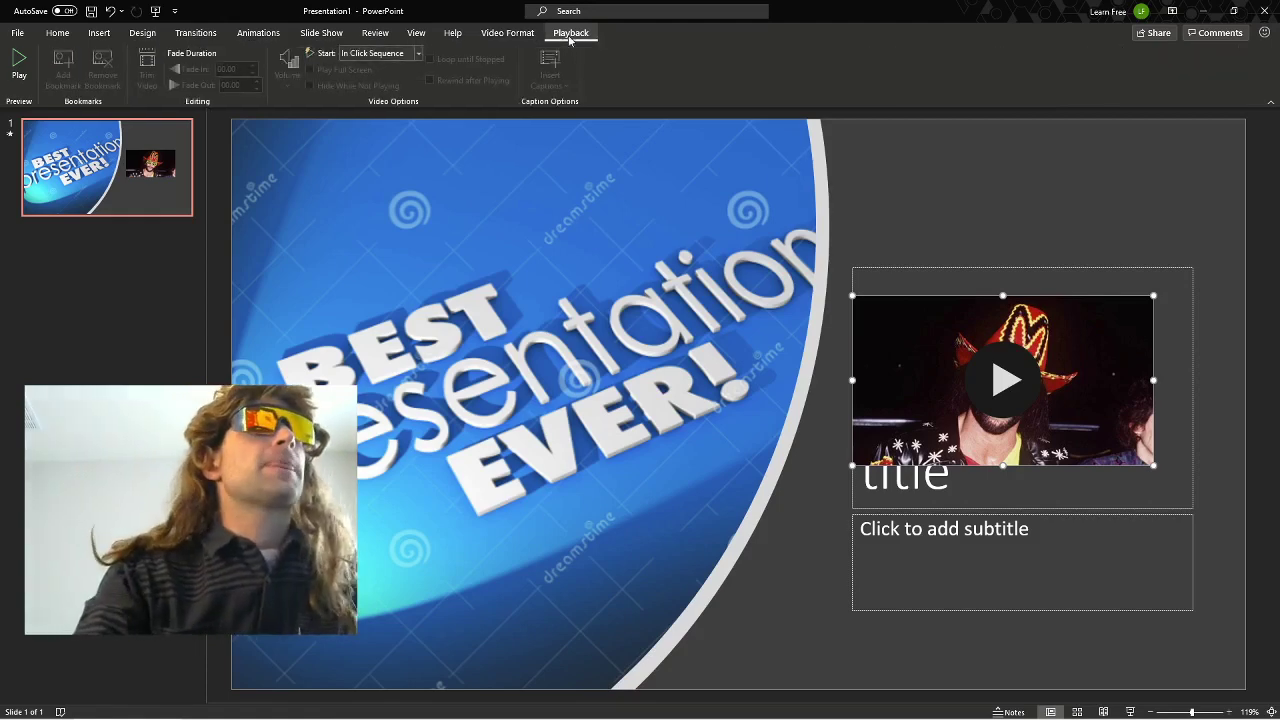
{"action": "left_click", "coordinate": [418, 57]}
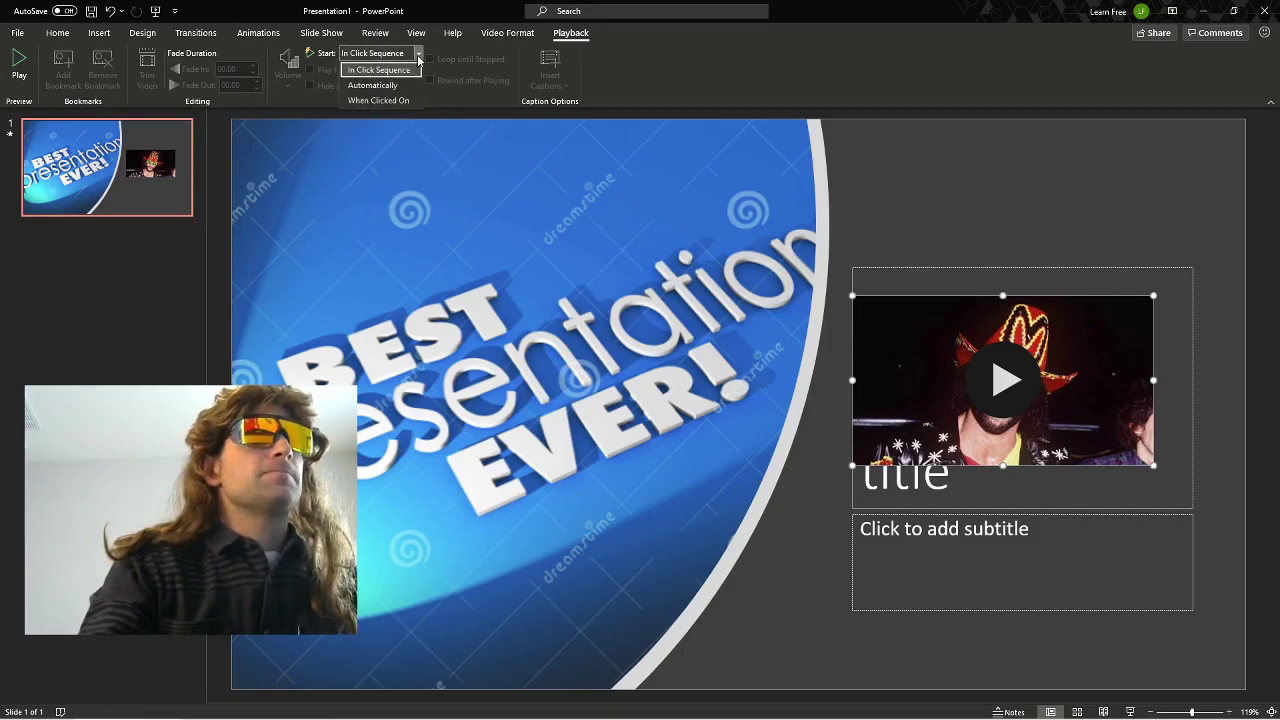
{"action": "left_click", "coordinate": [406, 88]}
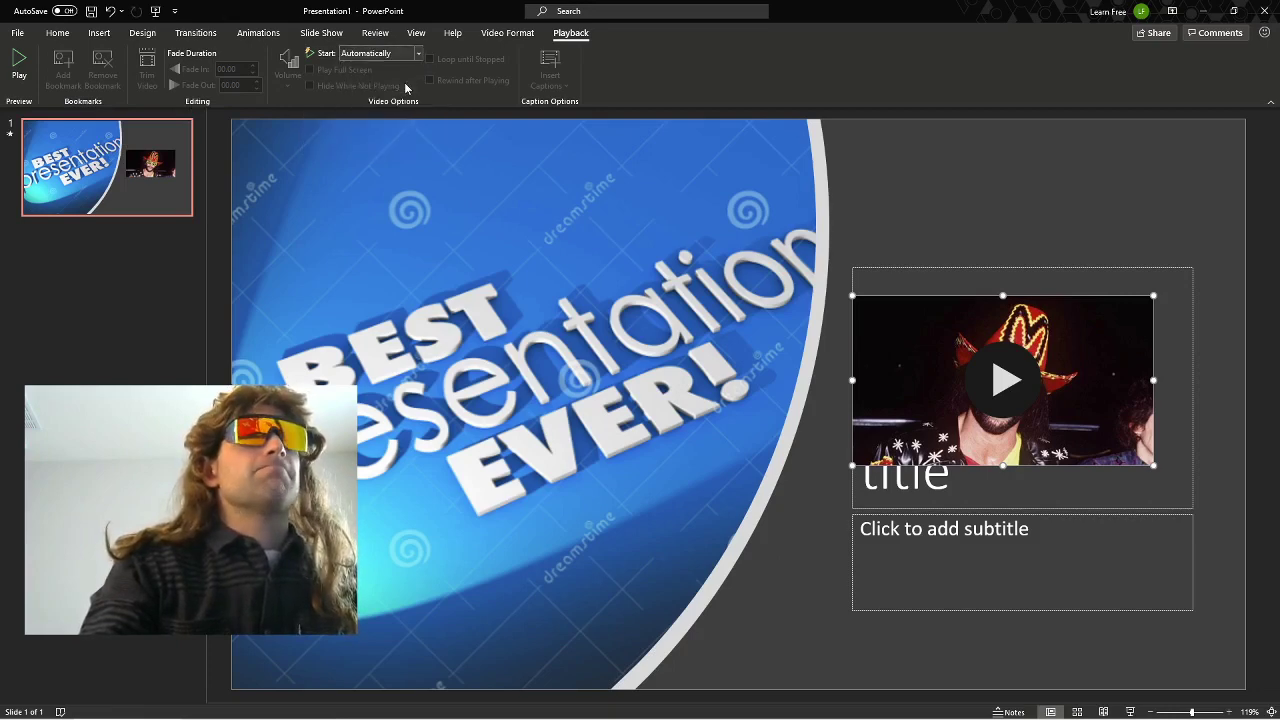
{"action": "left_click", "coordinate": [1016, 156]}
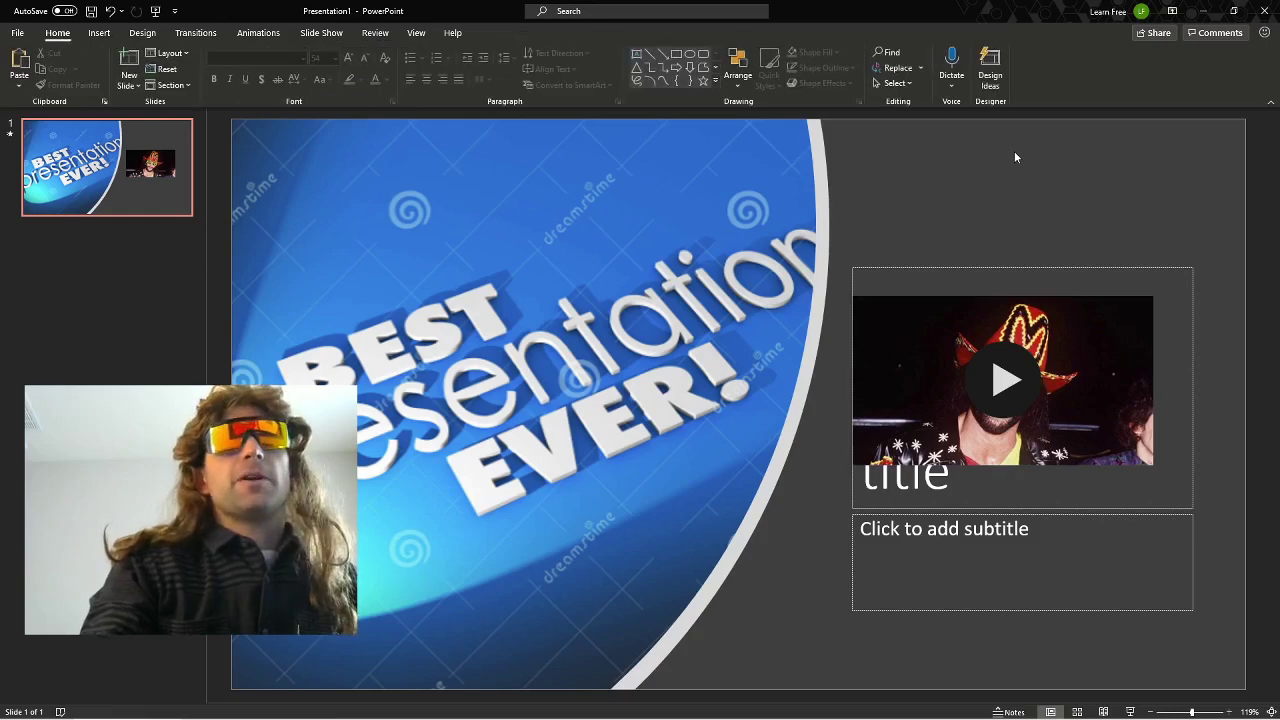